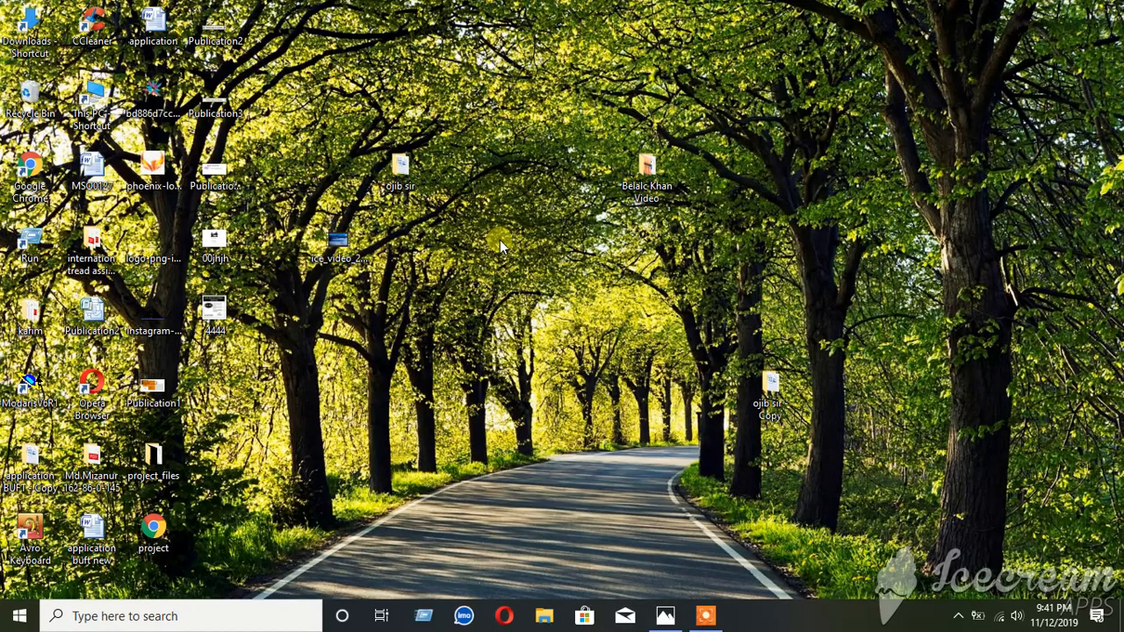
# Launch Microsoft Office Publisher 2007 from the installed Microsoft Office programs
pyautogui.click(5, 622)
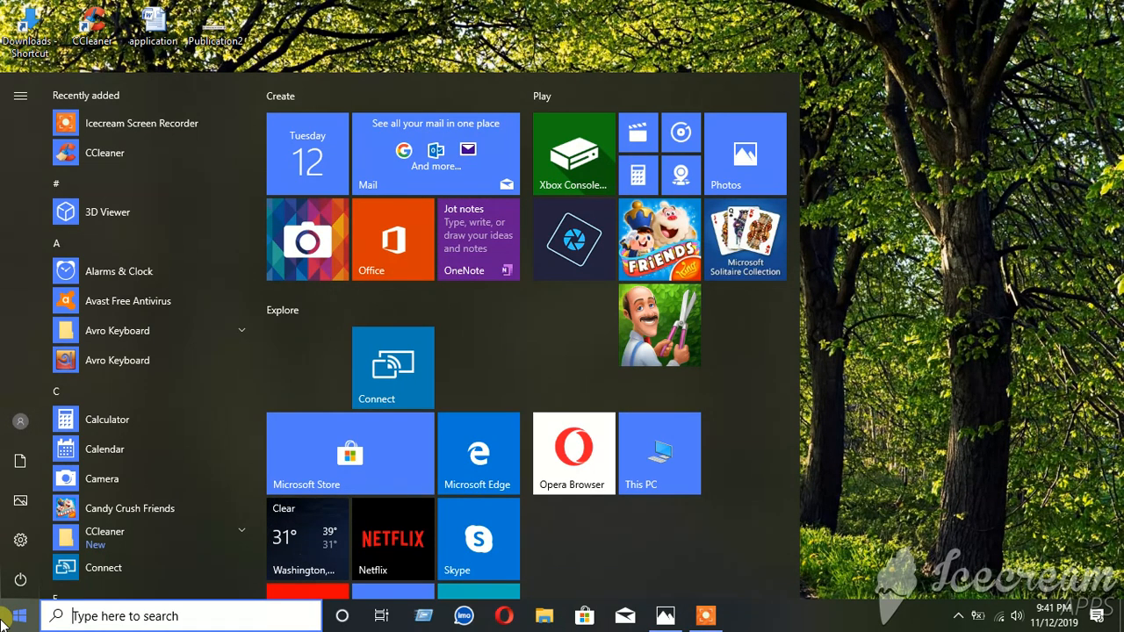
pyautogui.scroll(-6, 203, 326)
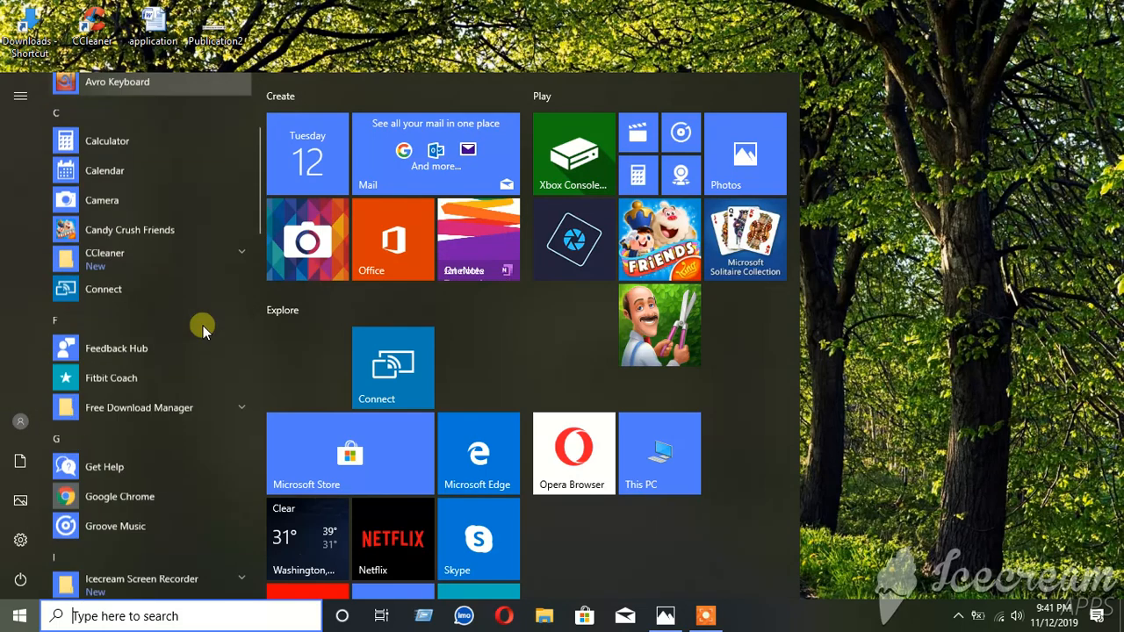
pyautogui.scroll(-5, 203, 326)
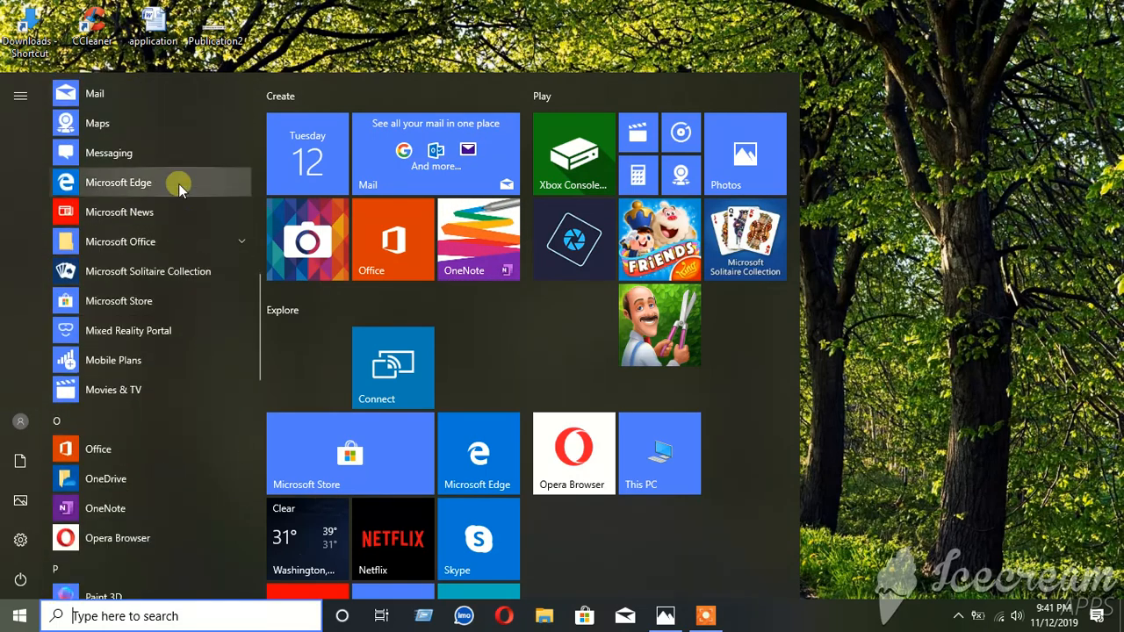
pyautogui.click(195, 243)
pyautogui.scroll(-4, 195, 290)
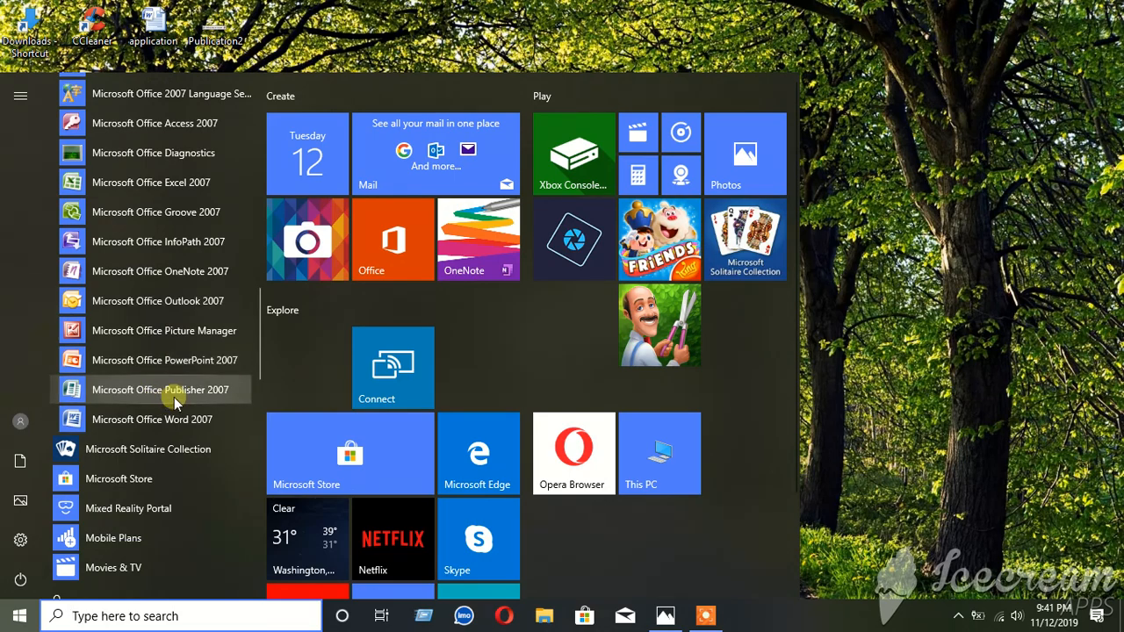
pyautogui.click(174, 397)
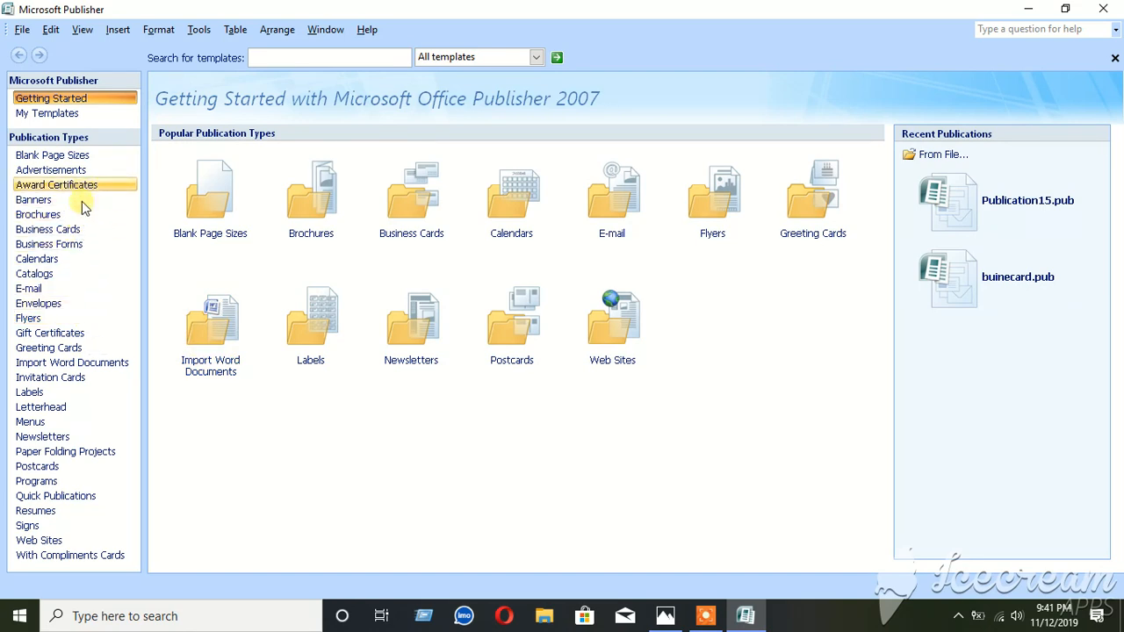
# Create a new catalog publication from the Color Band design
pyautogui.click(51, 273)
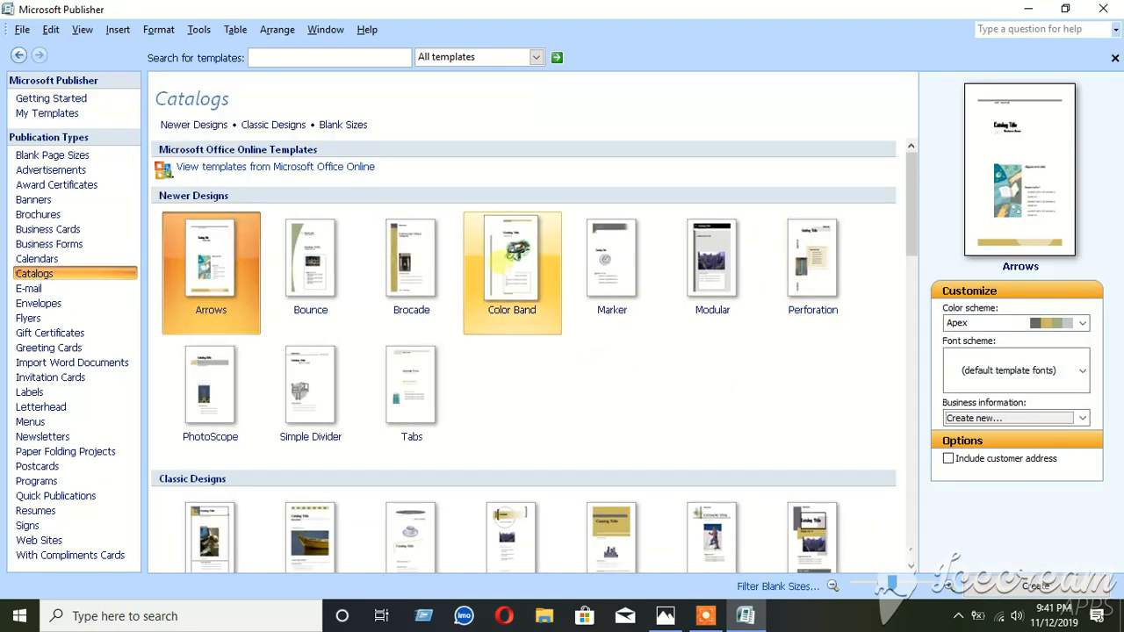
pyautogui.doubleClick(512, 263)
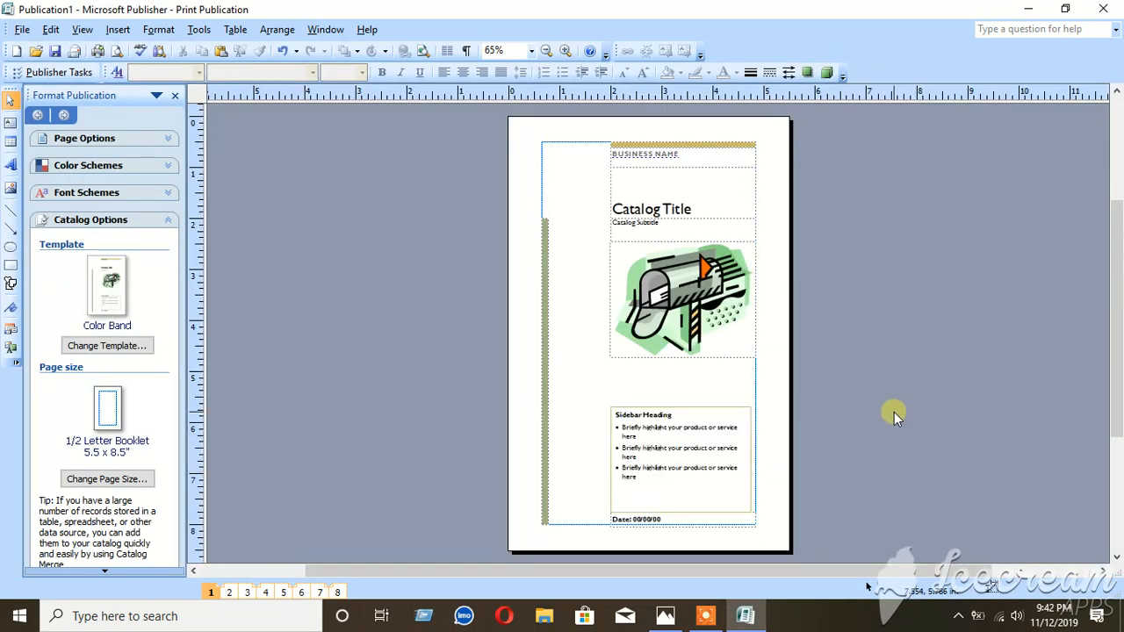
# On the cover page, replace the word "BUSINESS" in the business name with "DCFFF" and the catalog title with "fdfdfdfdf"
pyautogui.scroll(2, 894, 414)
pyautogui.scroll(4, 894, 414)
pyautogui.scroll(-1, 894, 413)
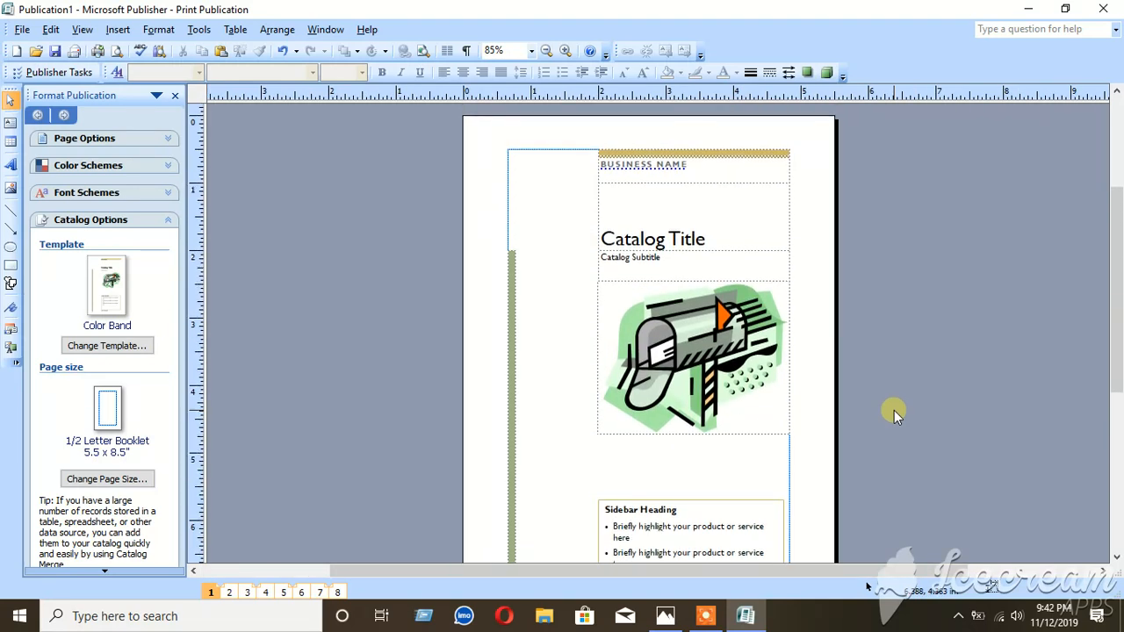
pyautogui.click(629, 166)
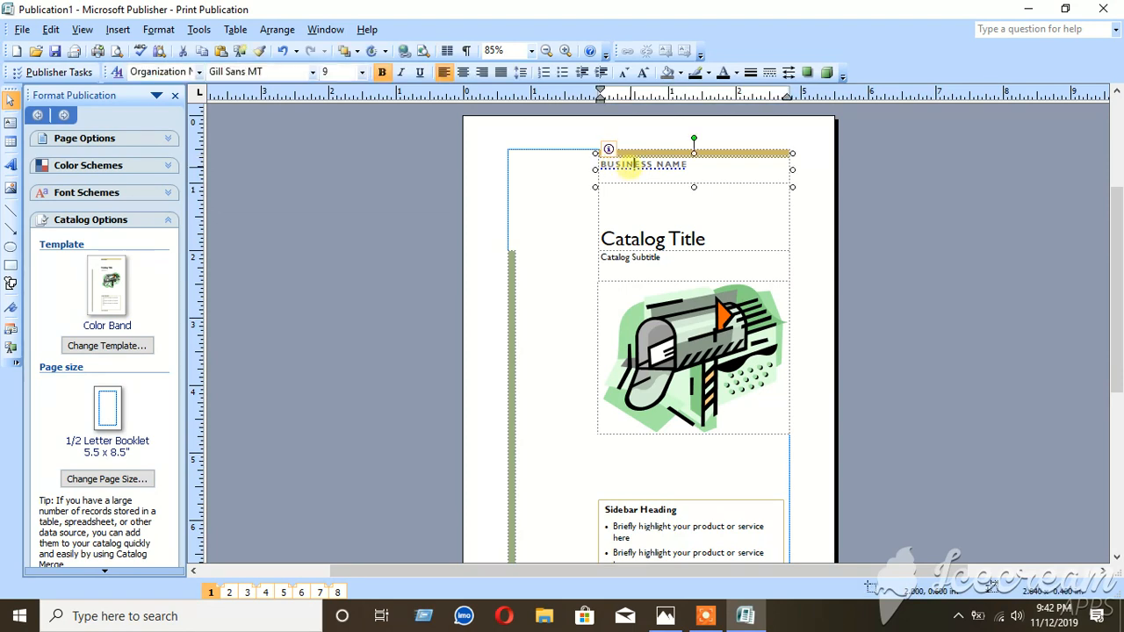
pyautogui.write('DCFFF')
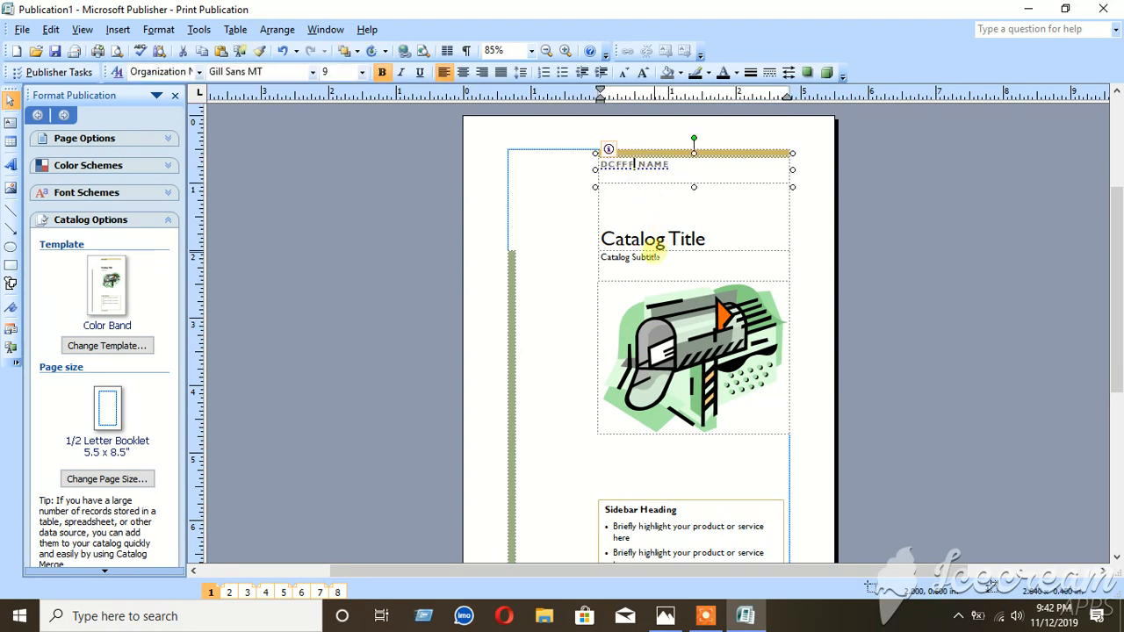
pyautogui.click(649, 239)
pyautogui.write('fdfdfdfdf')
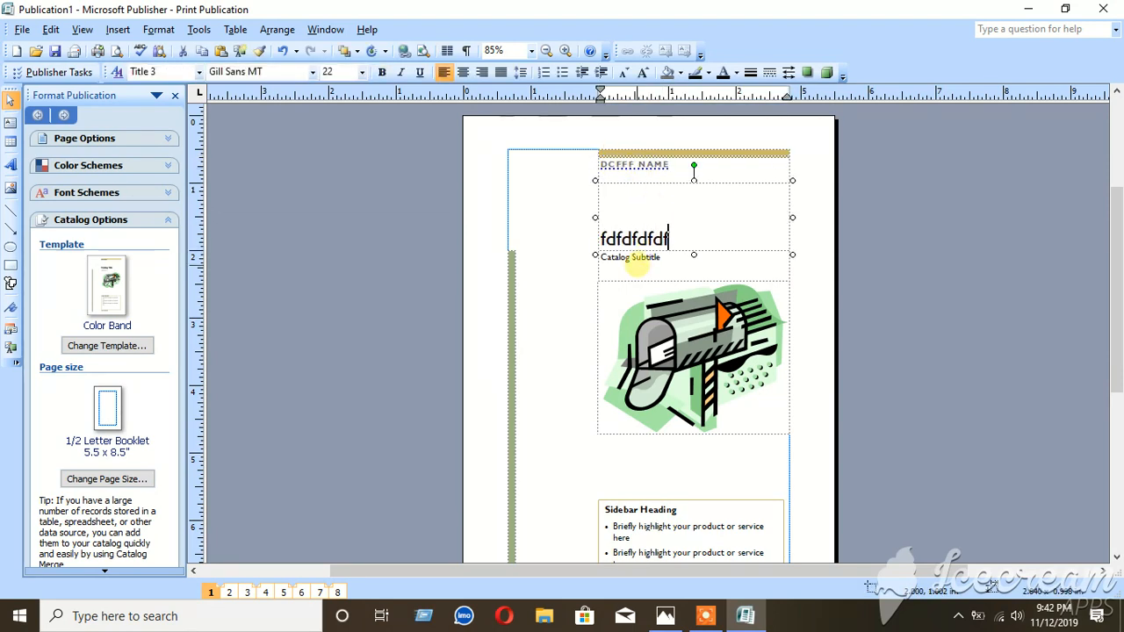
# Replace the catalog subtitle with a line of filler text beginning "Fdsf ffdf gfgf"
pyautogui.click(632, 257)
pyautogui.write('Fdsf ffdf')
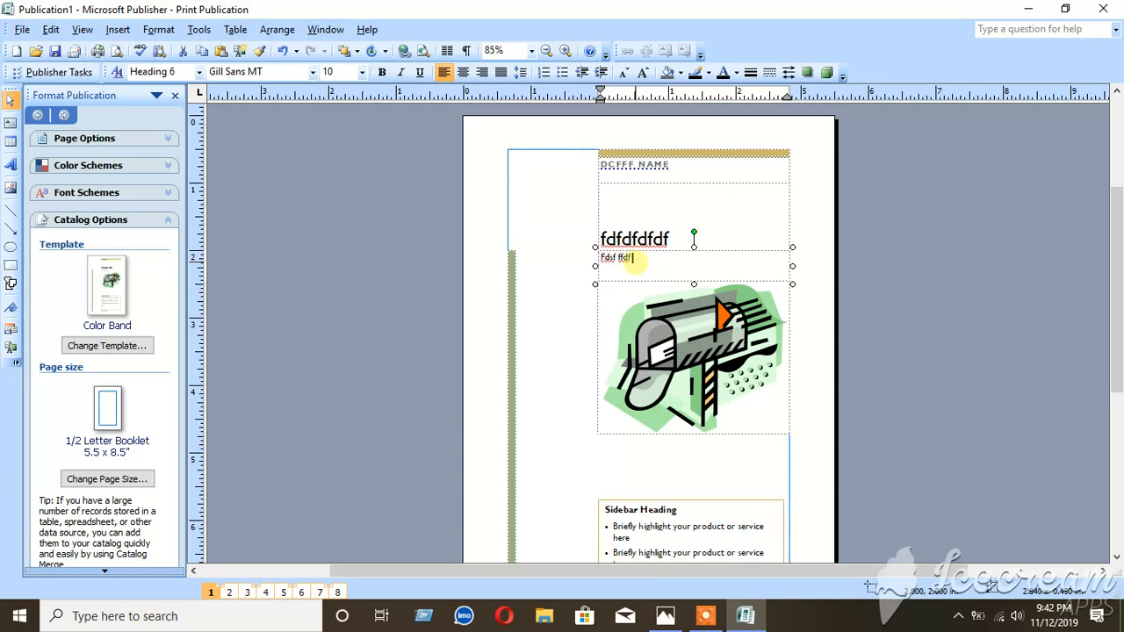
pyautogui.write(' gfgf gsfgfs fgf ghghgh fghfghfghf')
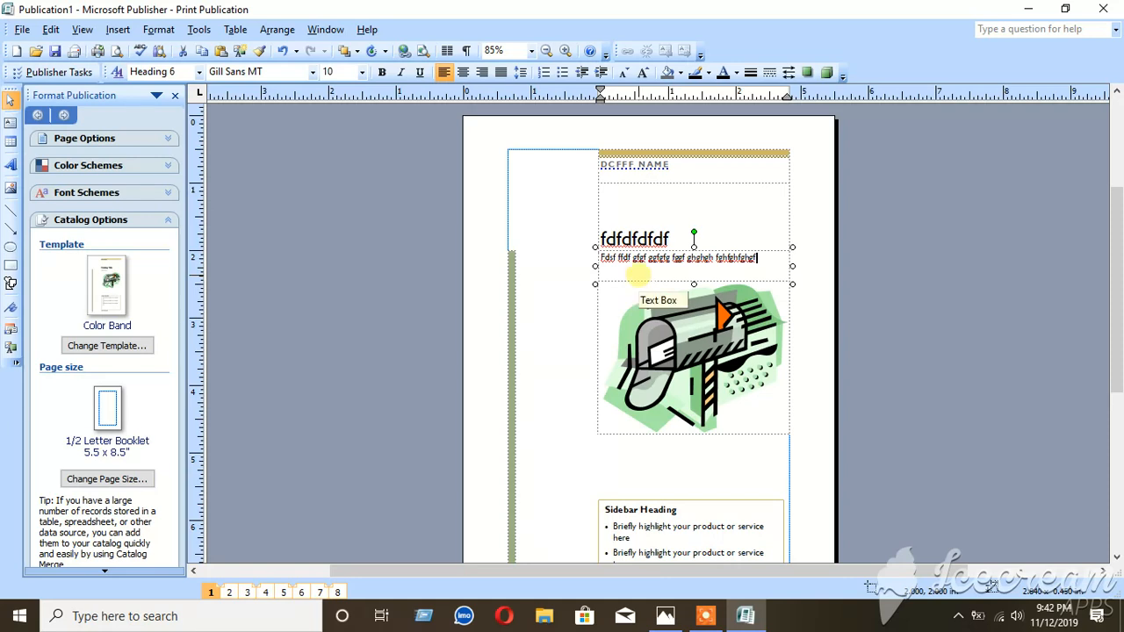
# Replace the mailbox clip art with the picture file bd886d7ccc6f8dd8db17e841233c9656 from the Desktop folder
pyautogui.click(688, 361)
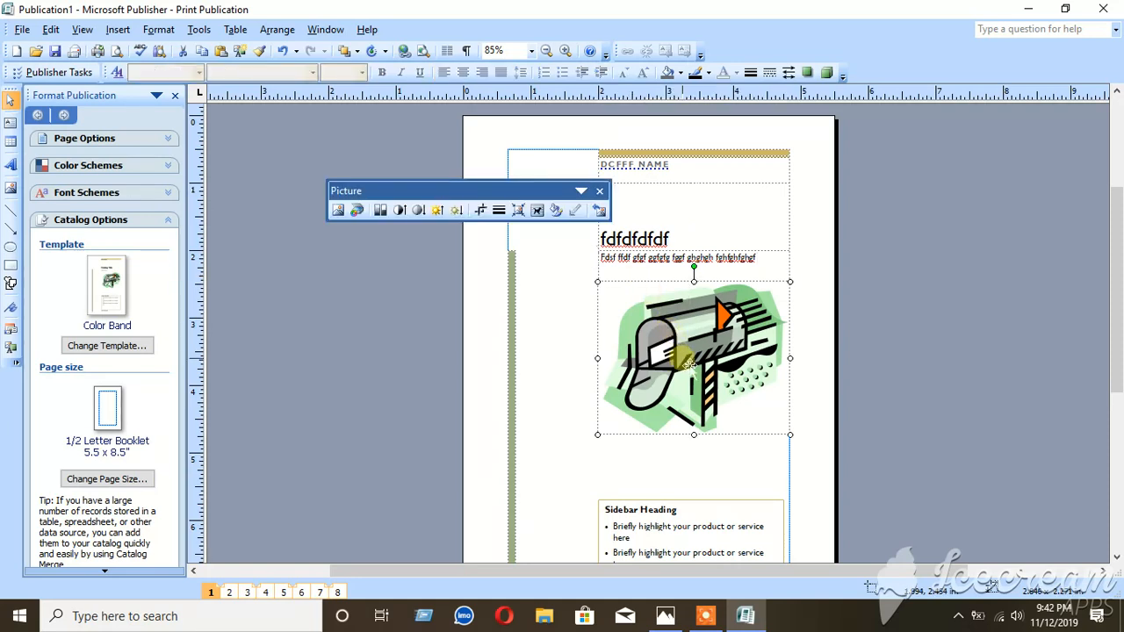
pyautogui.rightClick(688, 362)
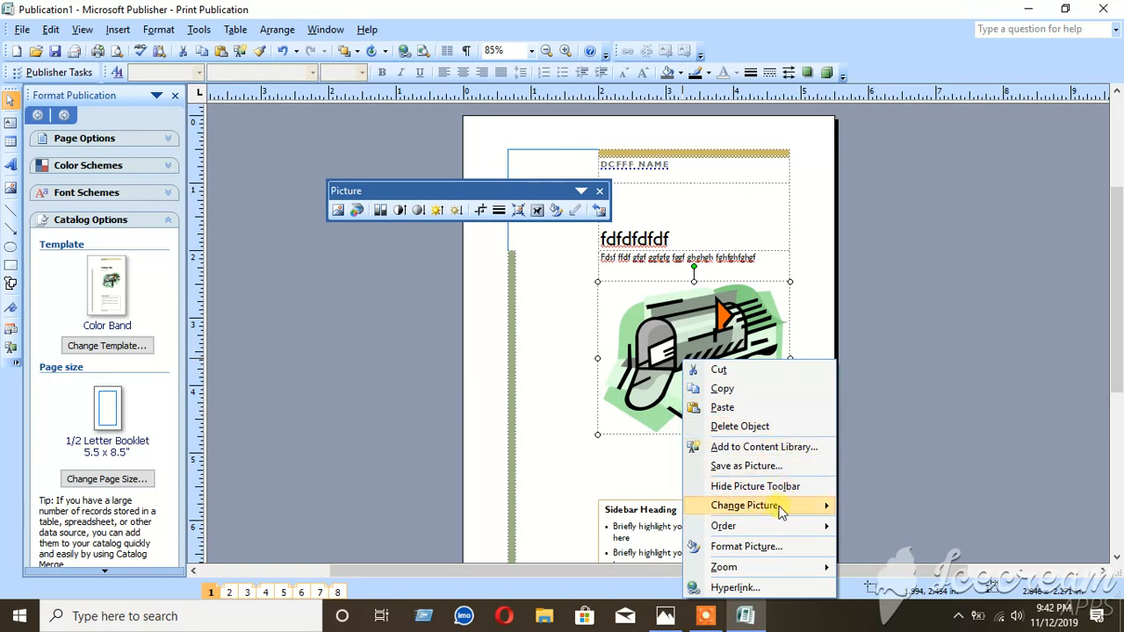
pyautogui.moveTo(773, 509)
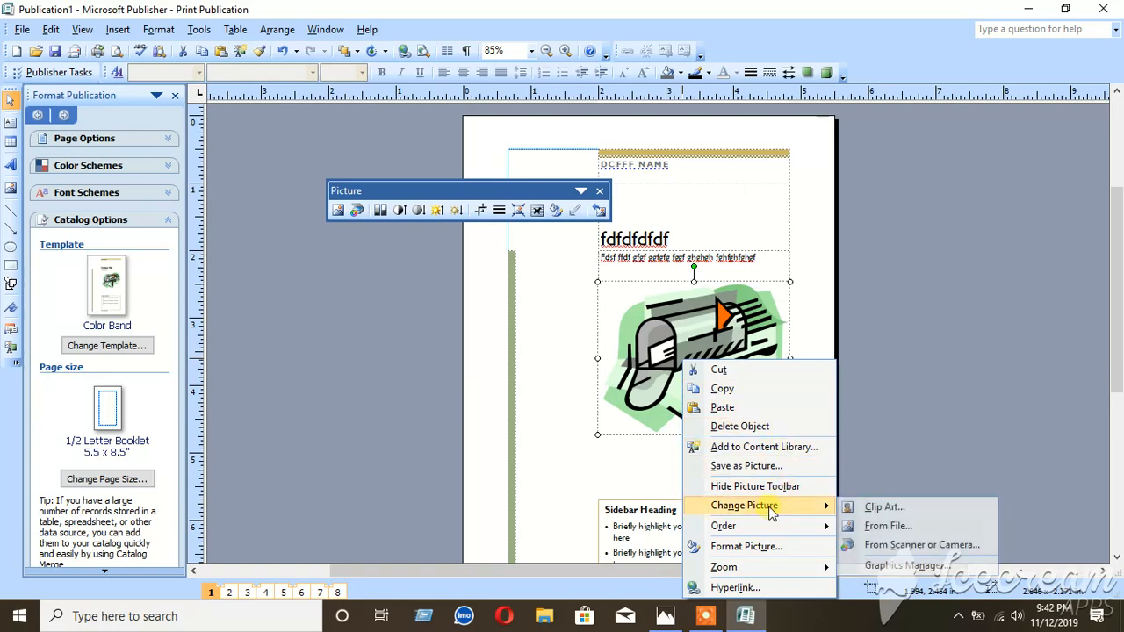
pyautogui.click(887, 529)
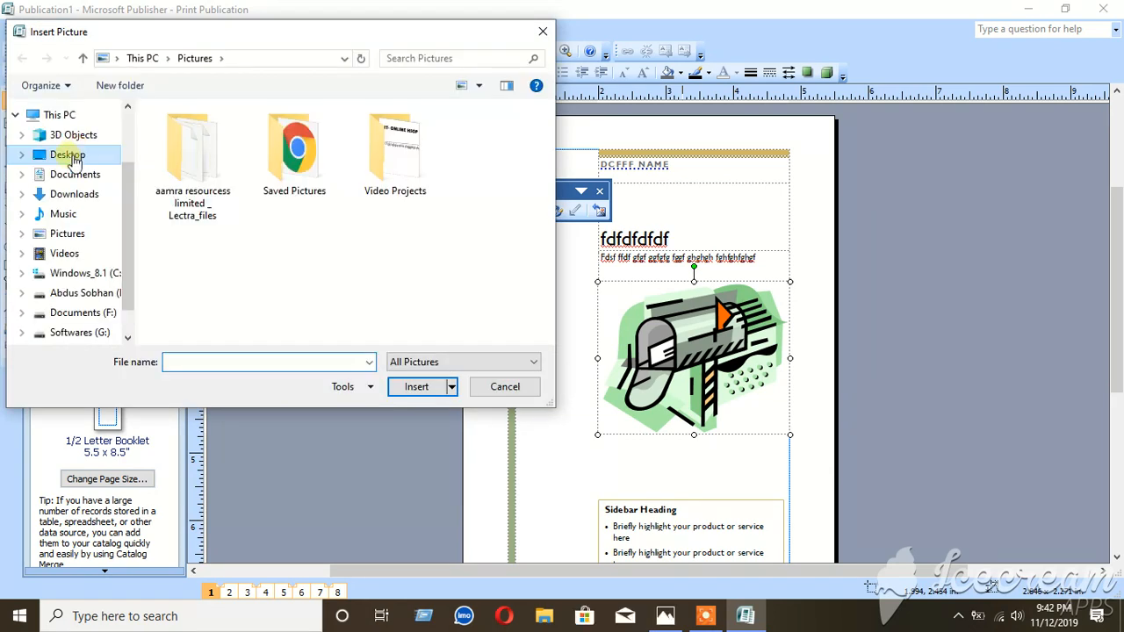
pyautogui.click(72, 153)
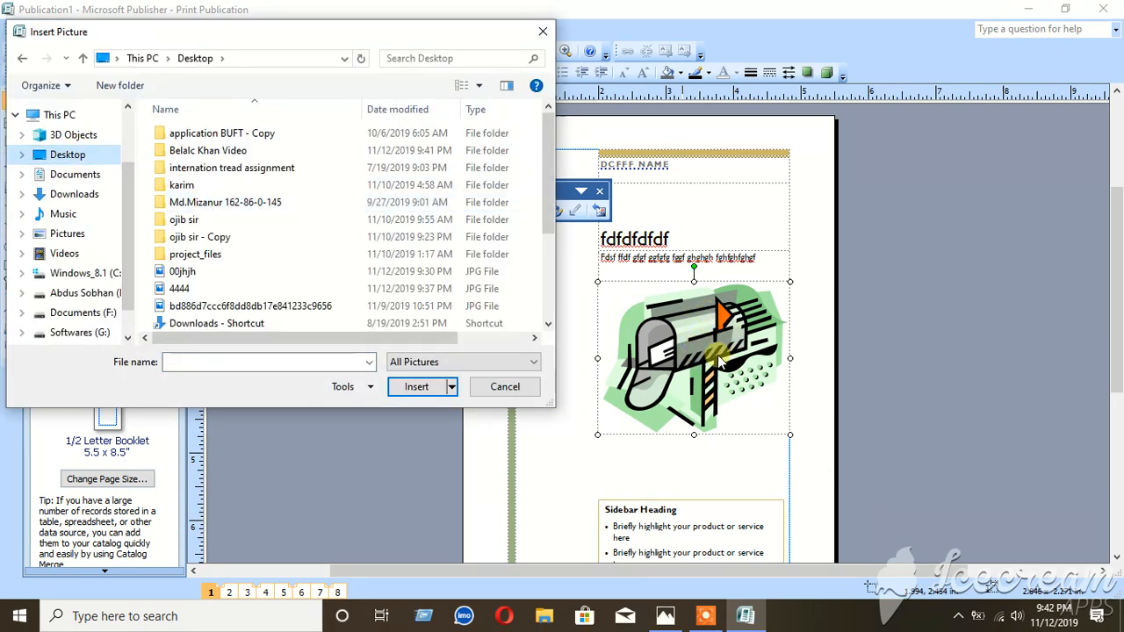
pyautogui.click(263, 306)
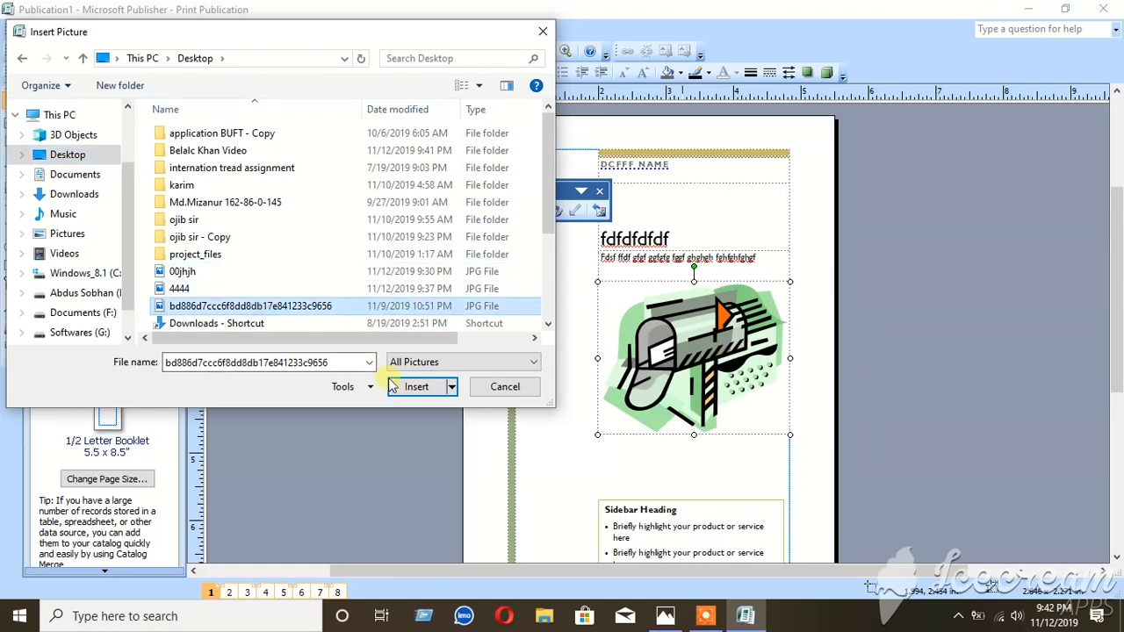
pyautogui.click(405, 388)
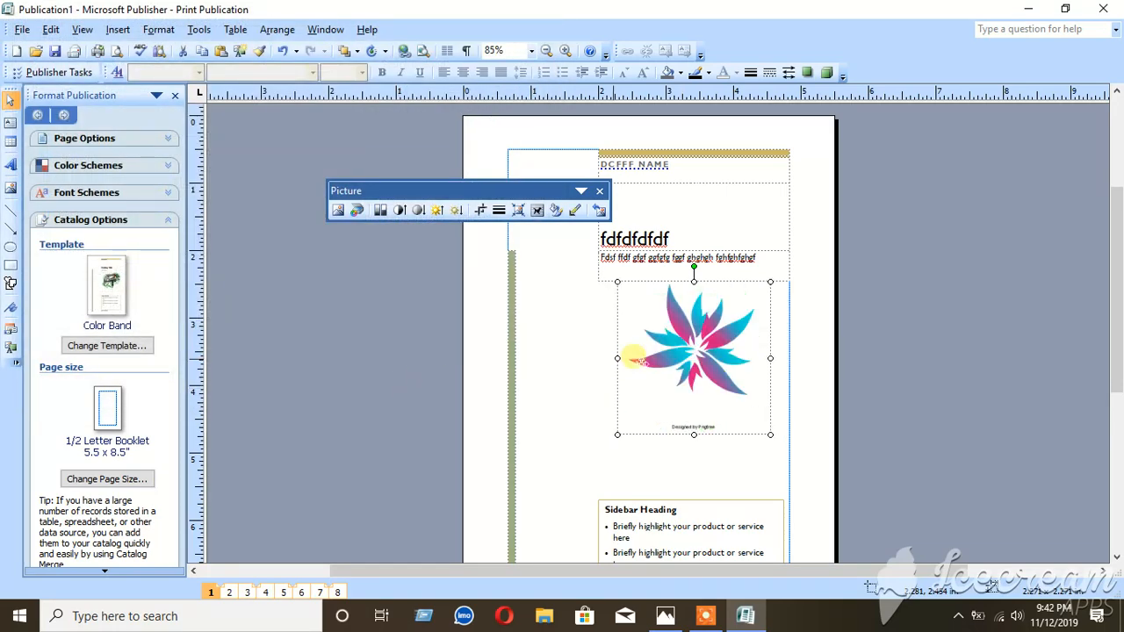
# Examine the sidebar's bulleted text and the date line in the lower part of the cover page
pyautogui.scroll(-1, 633, 356)
pyautogui.click(672, 477)
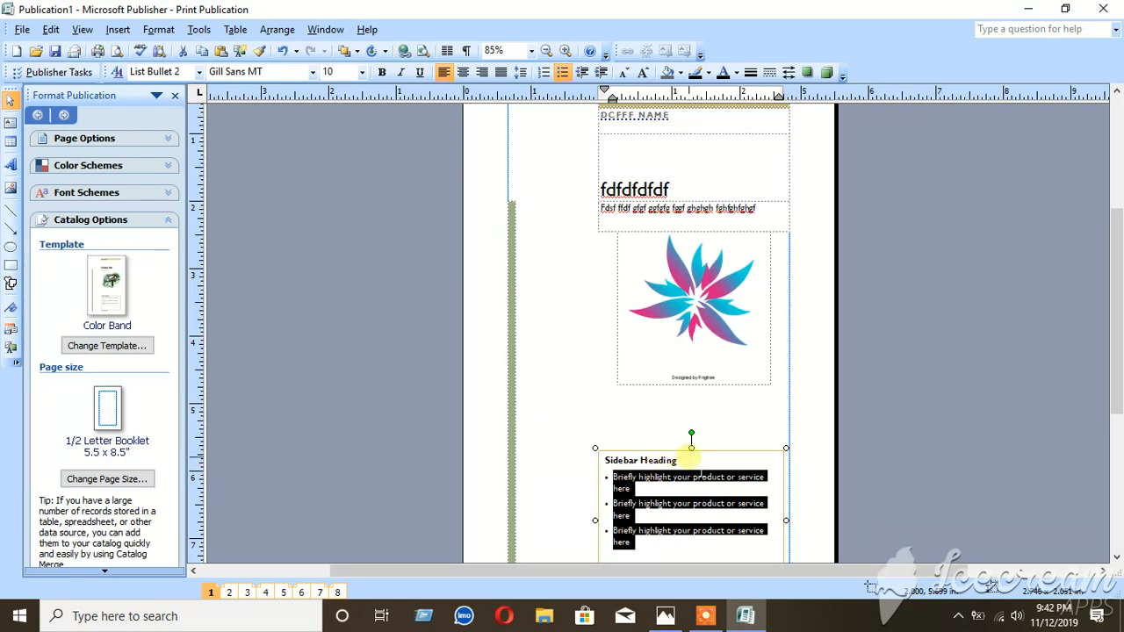
pyautogui.scroll(-1, 696, 456)
pyautogui.scroll(-1, 692, 460)
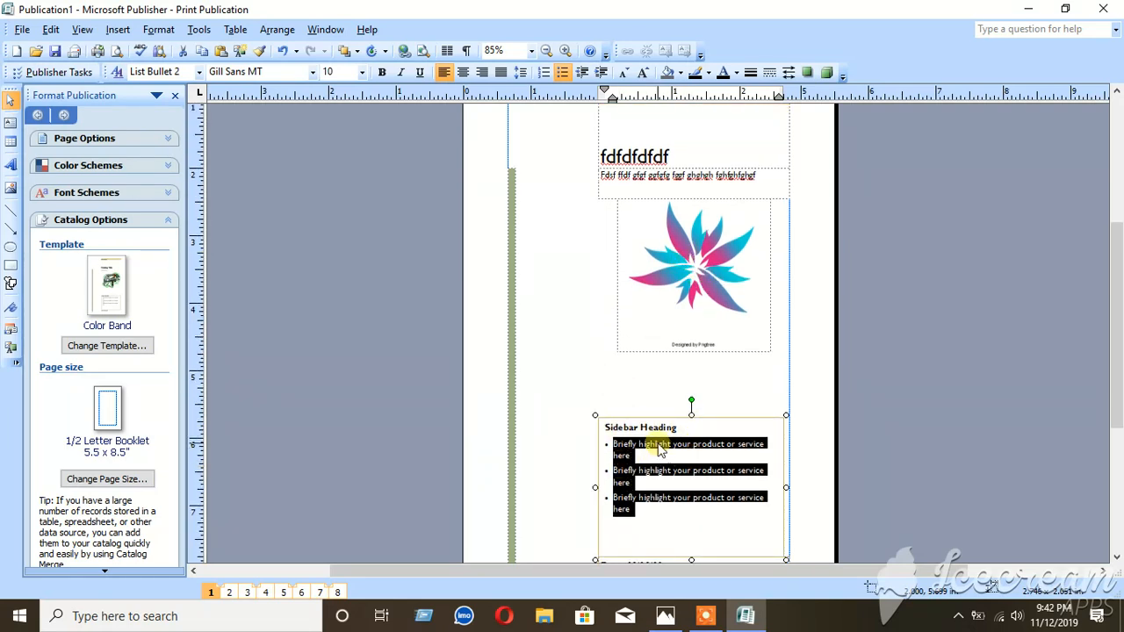
pyautogui.scroll(-3, 640, 495)
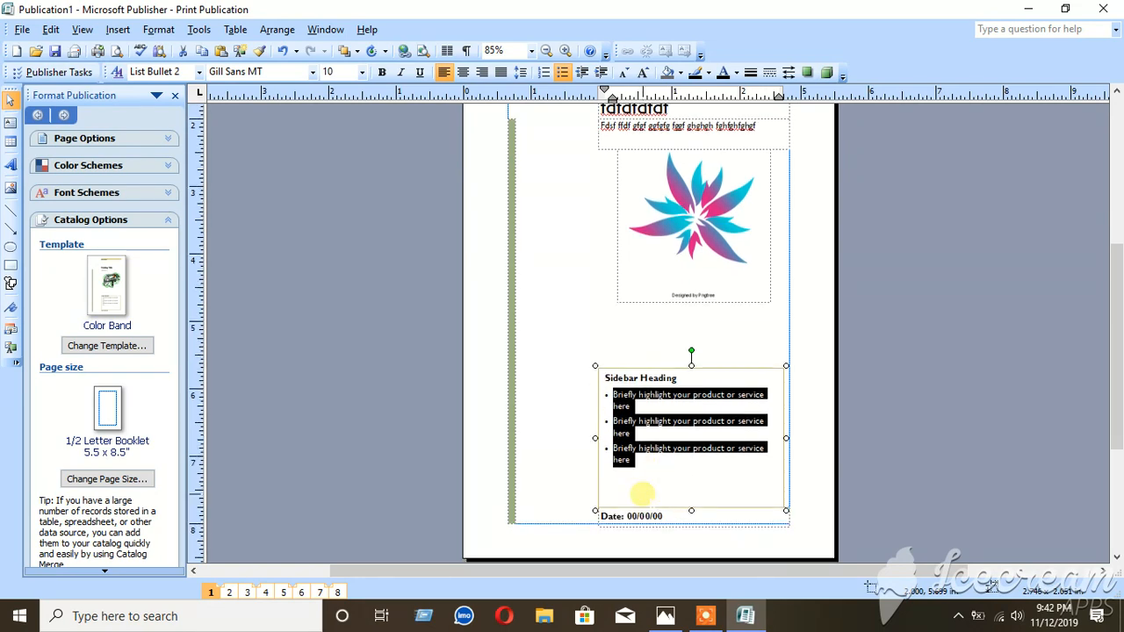
pyautogui.moveTo(612, 522); pyautogui.dragTo(642, 518)
pyautogui.scroll(5, 665, 434)
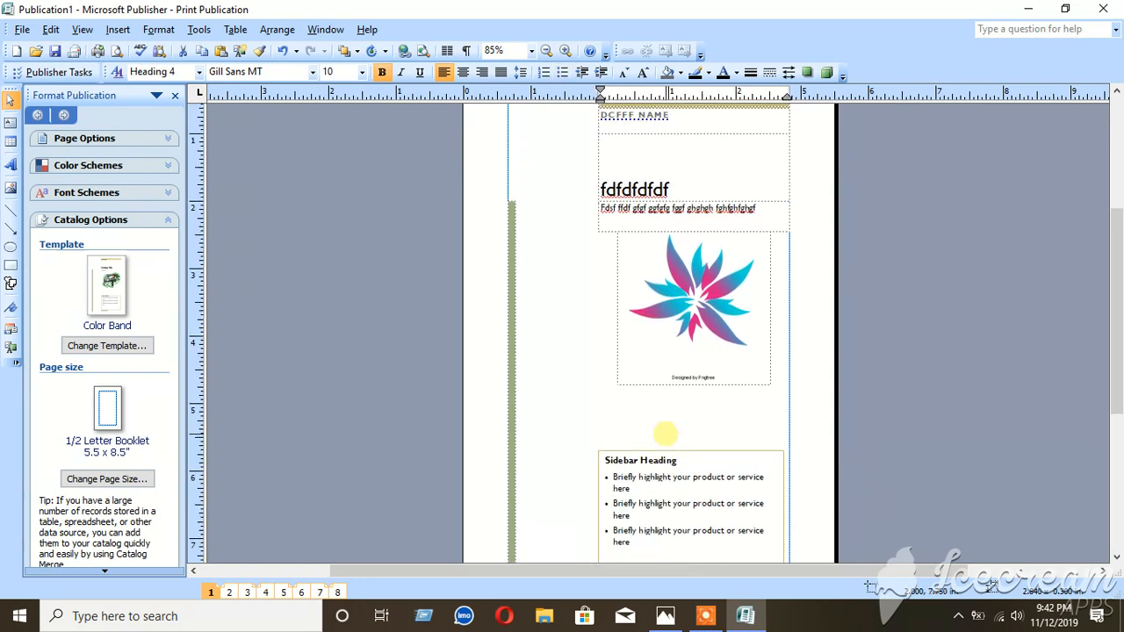
pyautogui.scroll(4, 665, 434)
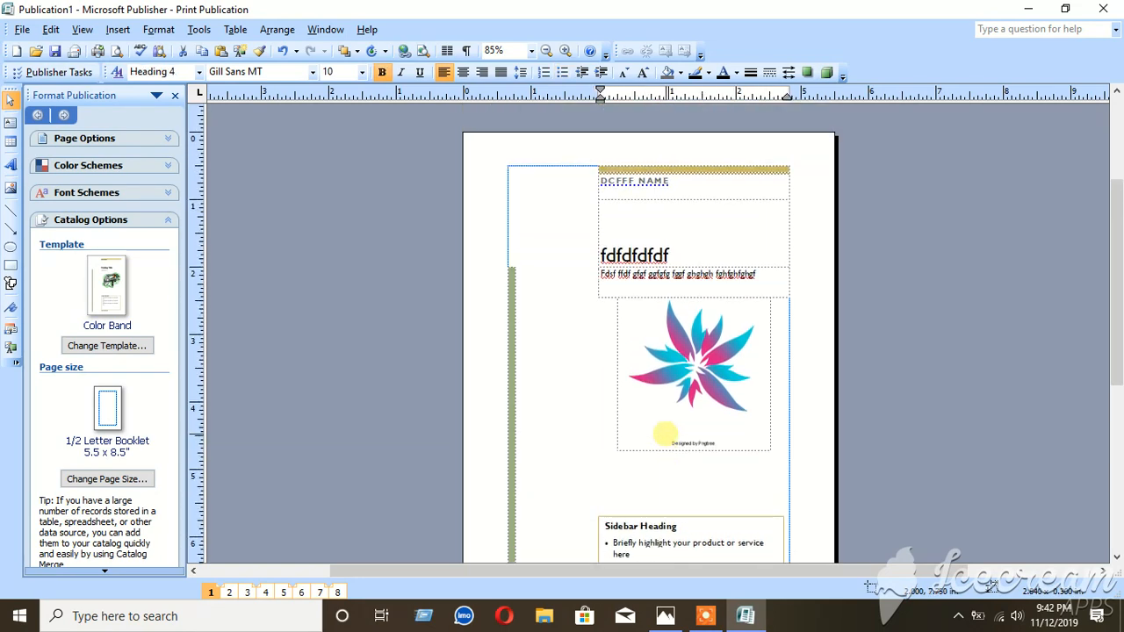
# Try the Alpine color scheme on the catalog, and settle on the Berry scheme
pyautogui.click(88, 166)
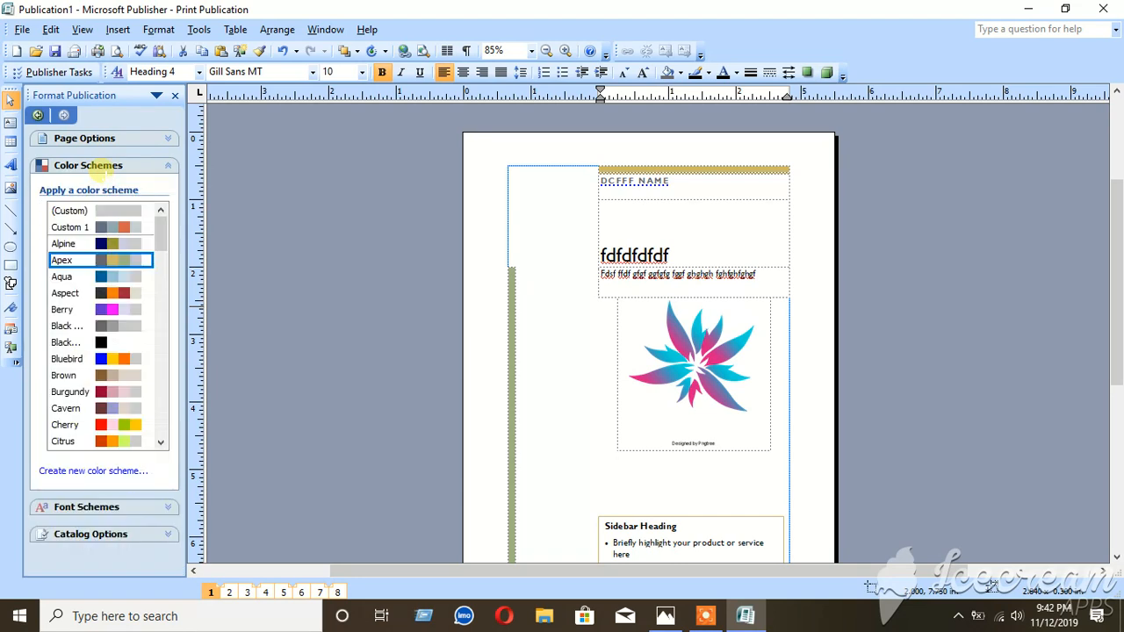
pyautogui.click(101, 277)
pyautogui.click(102, 244)
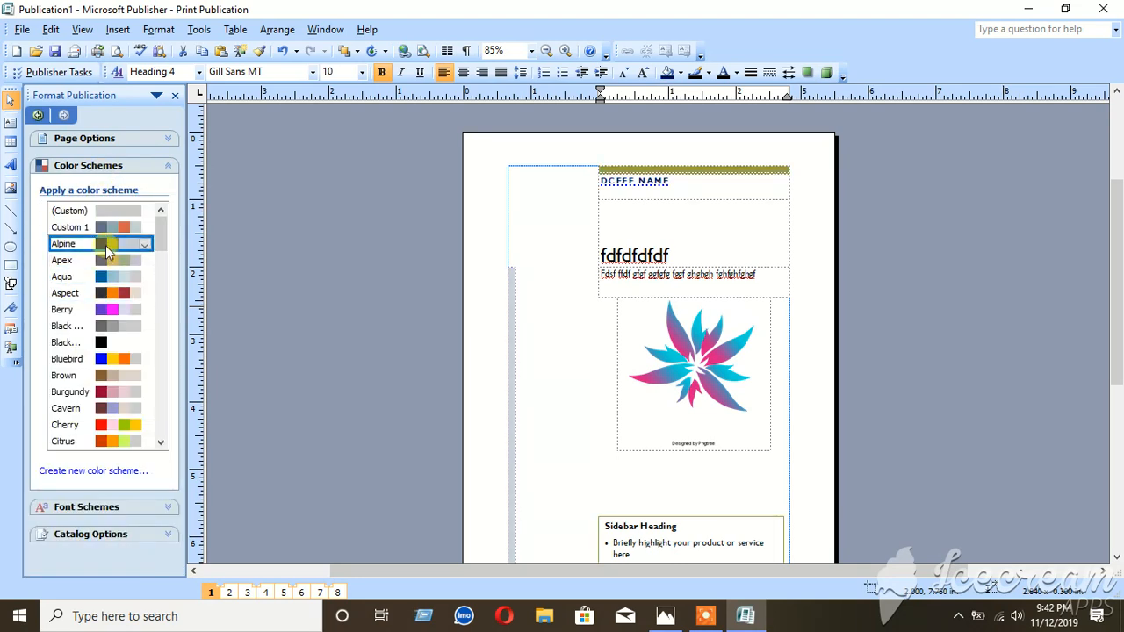
pyautogui.click(103, 309)
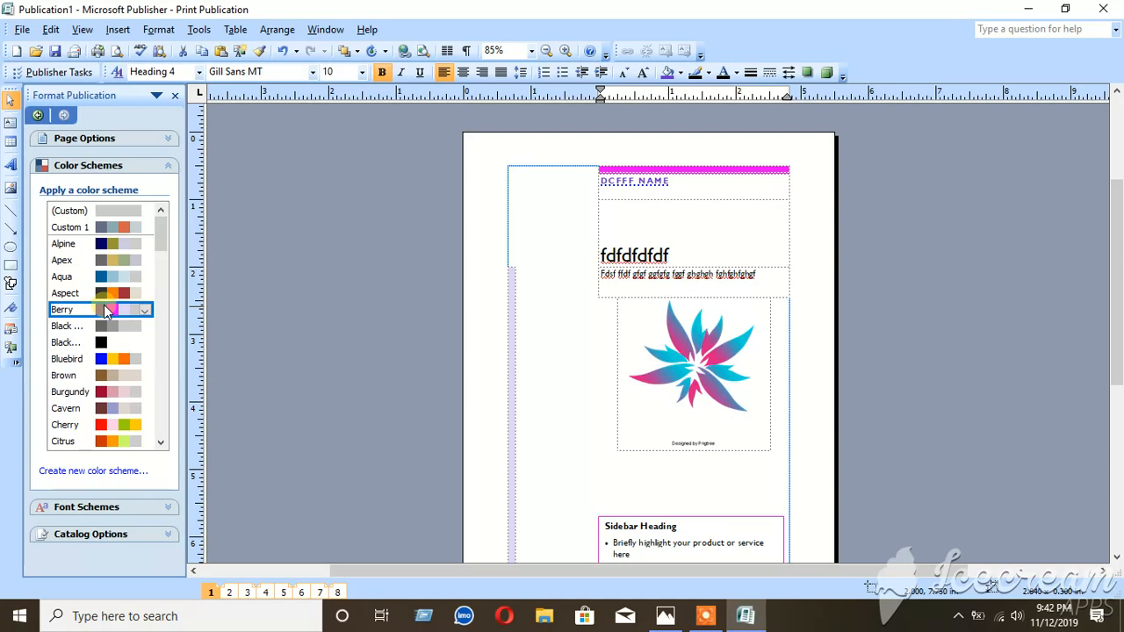
pyautogui.click(494, 368)
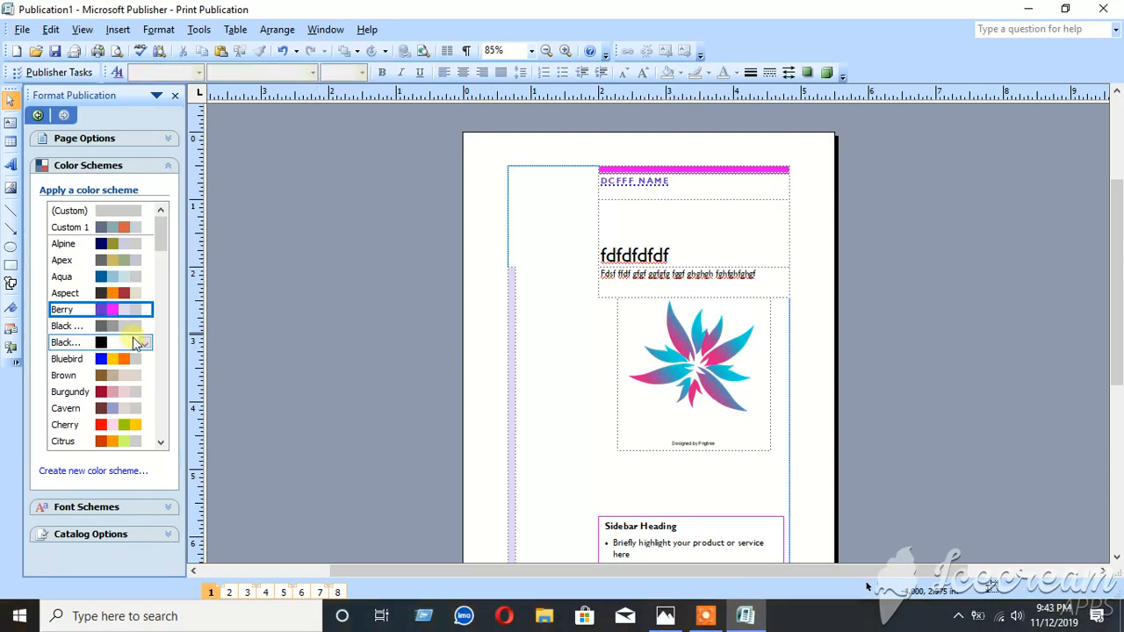
pyautogui.scroll(-5, 140, 343)
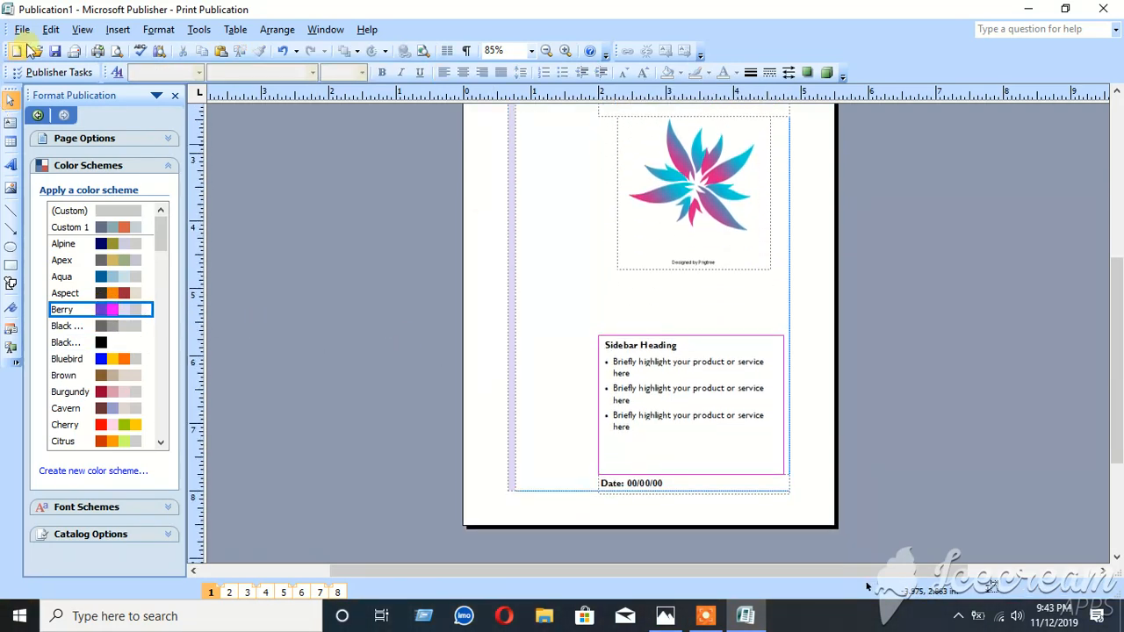
pyautogui.scroll(5, 632, 185)
pyautogui.scroll(-3, 720, 242)
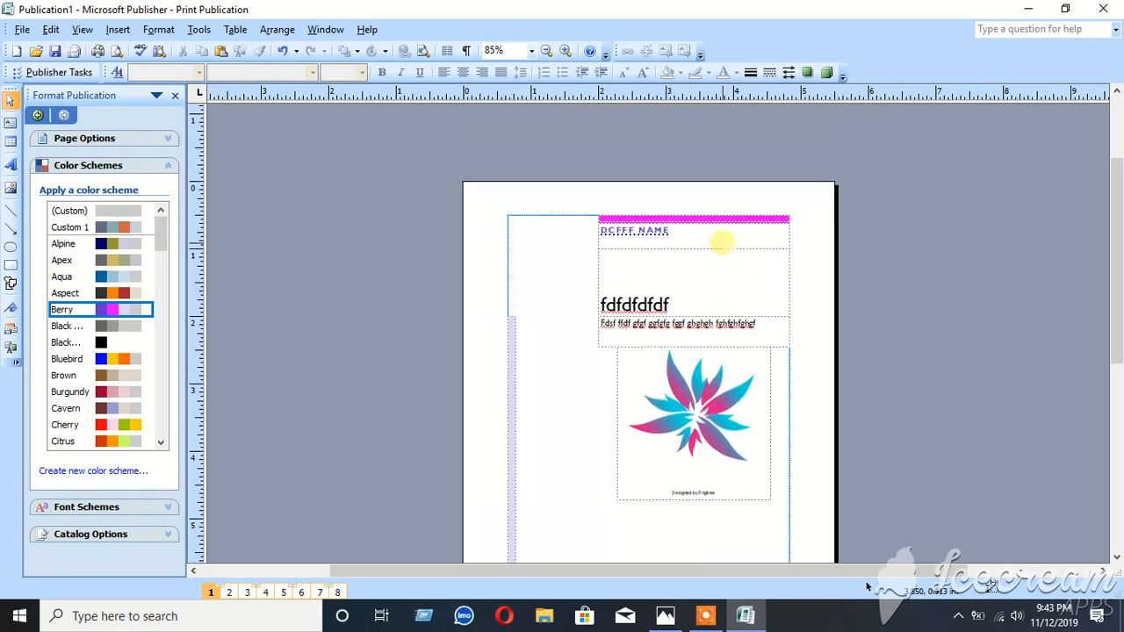
pyautogui.scroll(-2, 720, 244)
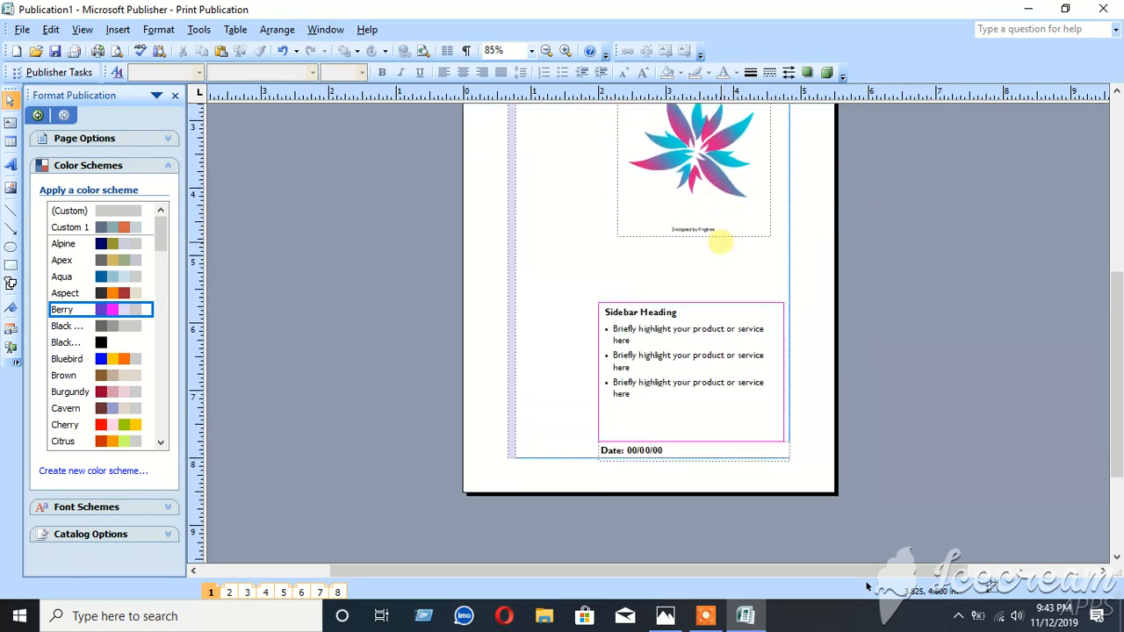
pyautogui.scroll(6, 720, 241)
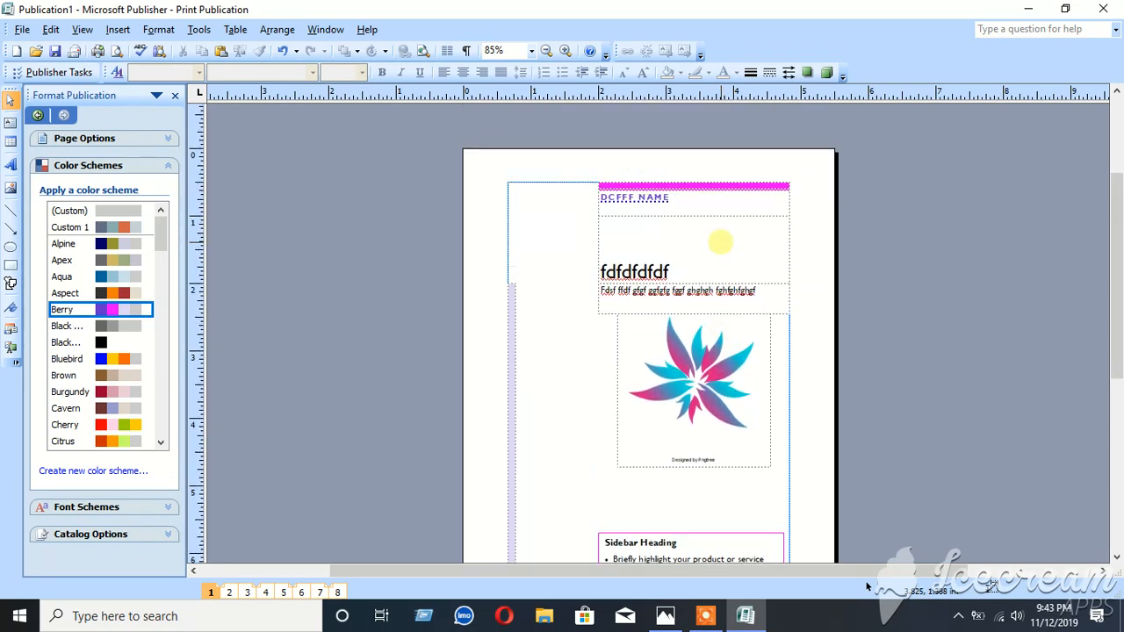
# Save a copy of the cover page to the Desktop as oijiji in JPEG File Interchange Format
pyautogui.click(22, 29)
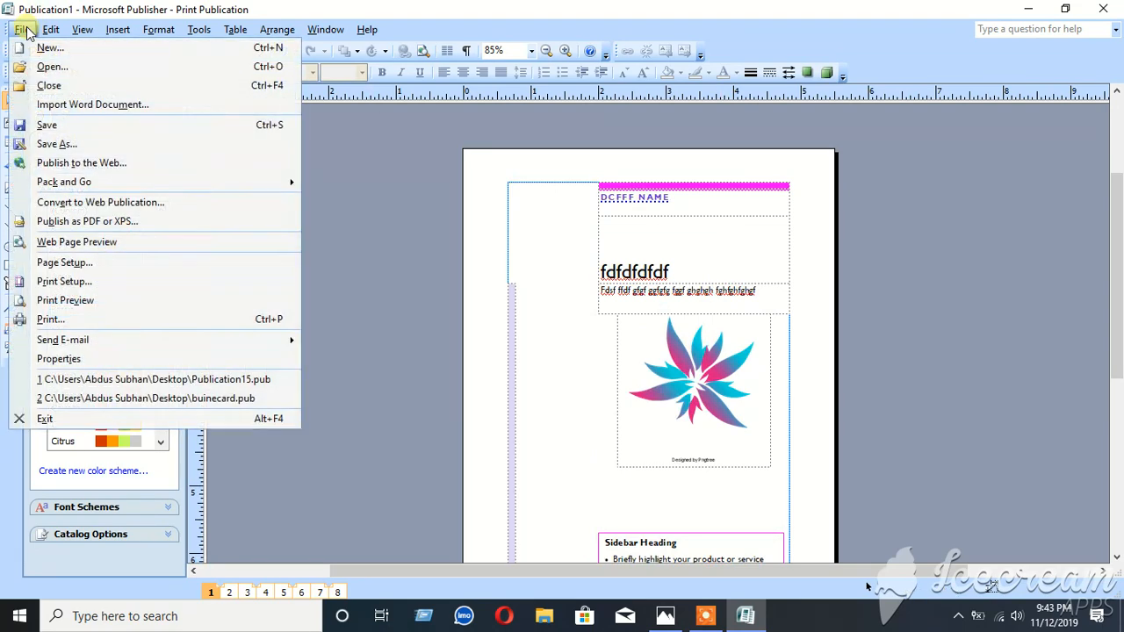
pyautogui.click(69, 146)
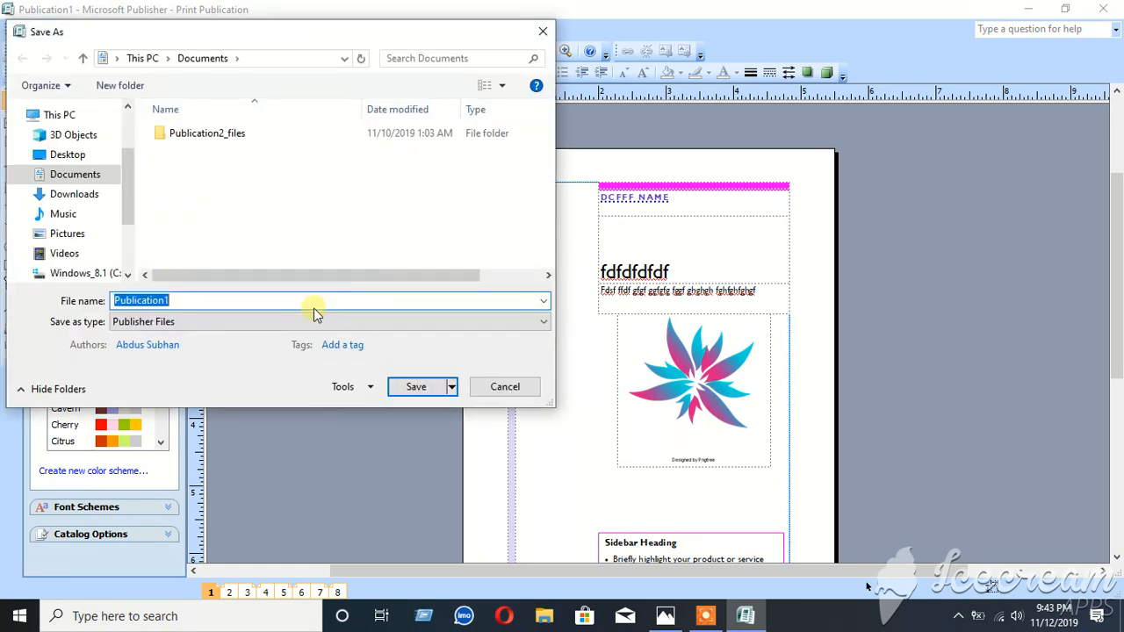
pyautogui.click(182, 325)
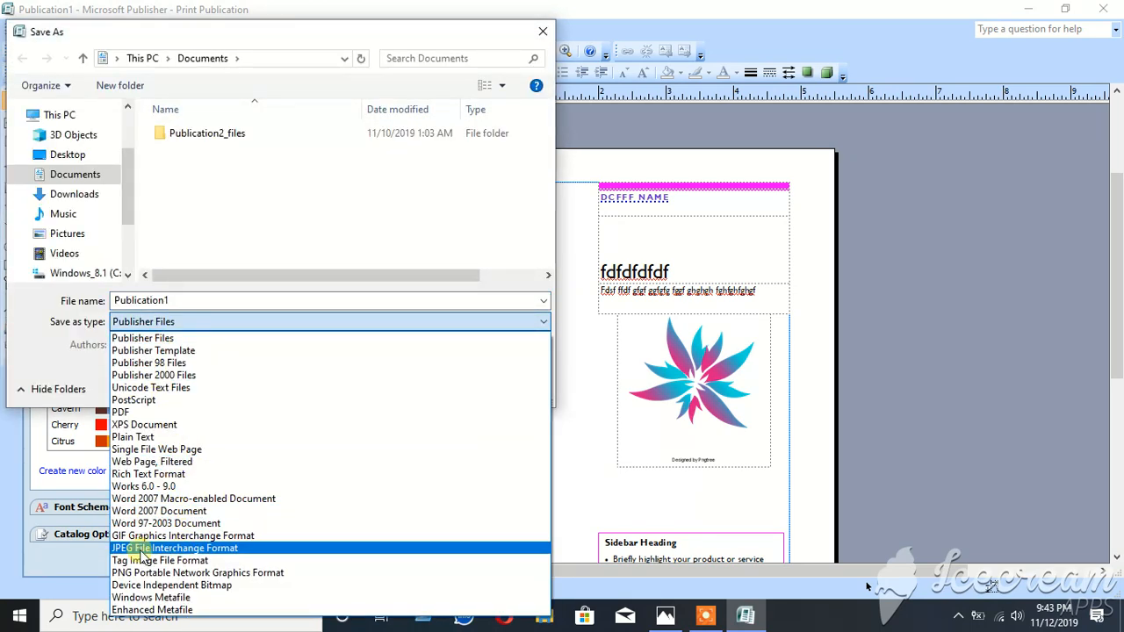
pyautogui.click(196, 550)
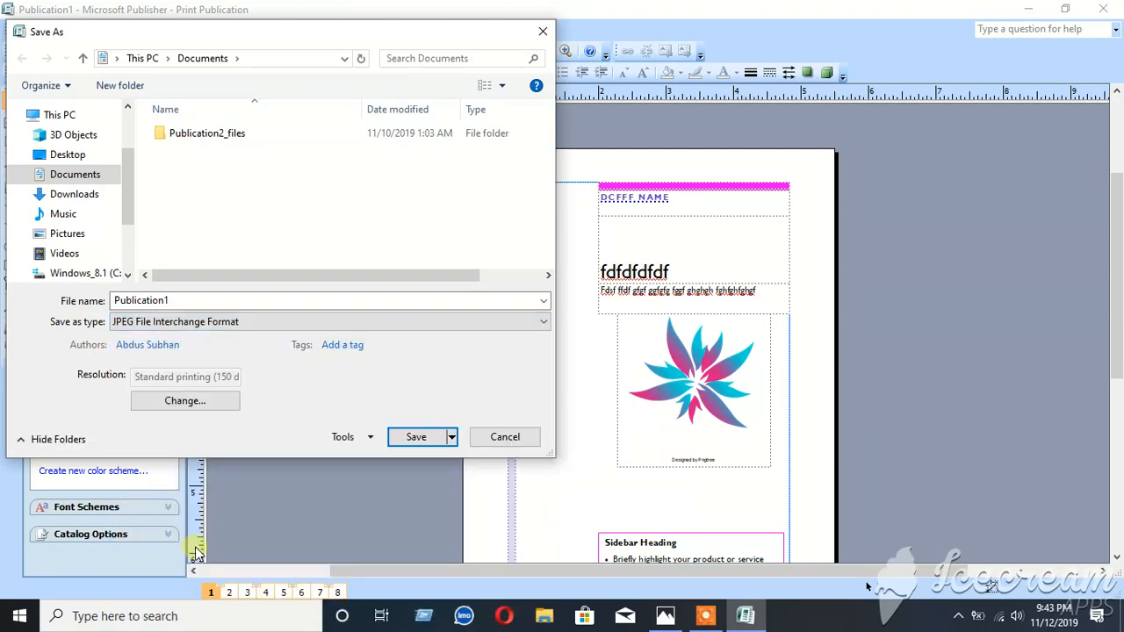
pyautogui.click(180, 327)
pyautogui.click(209, 293)
pyautogui.click(203, 300)
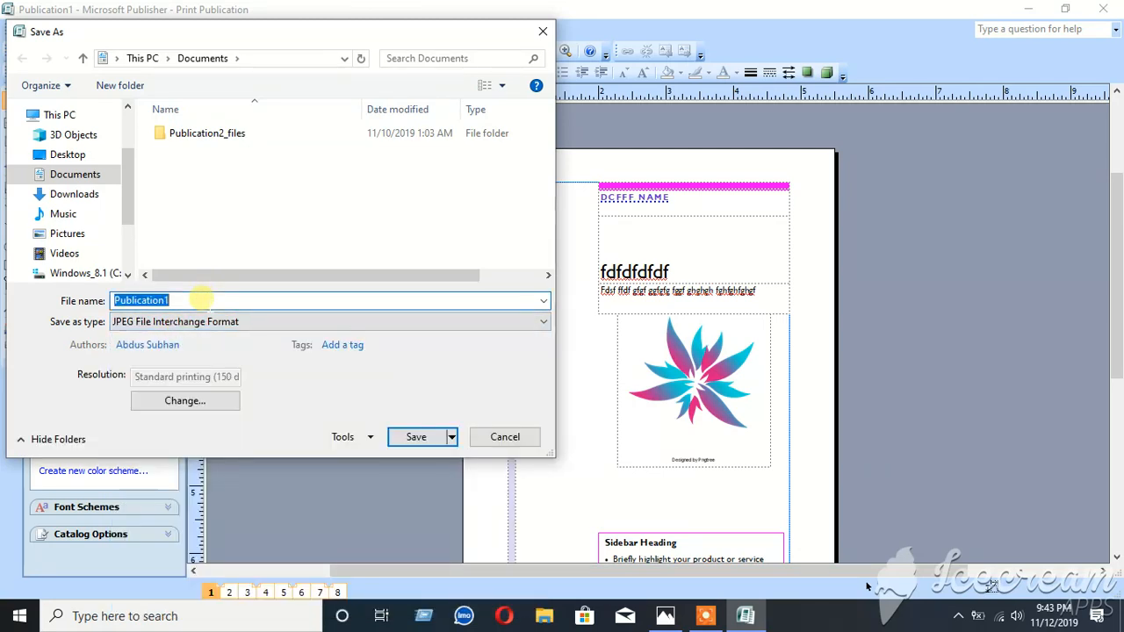
pyautogui.write('oijiji')
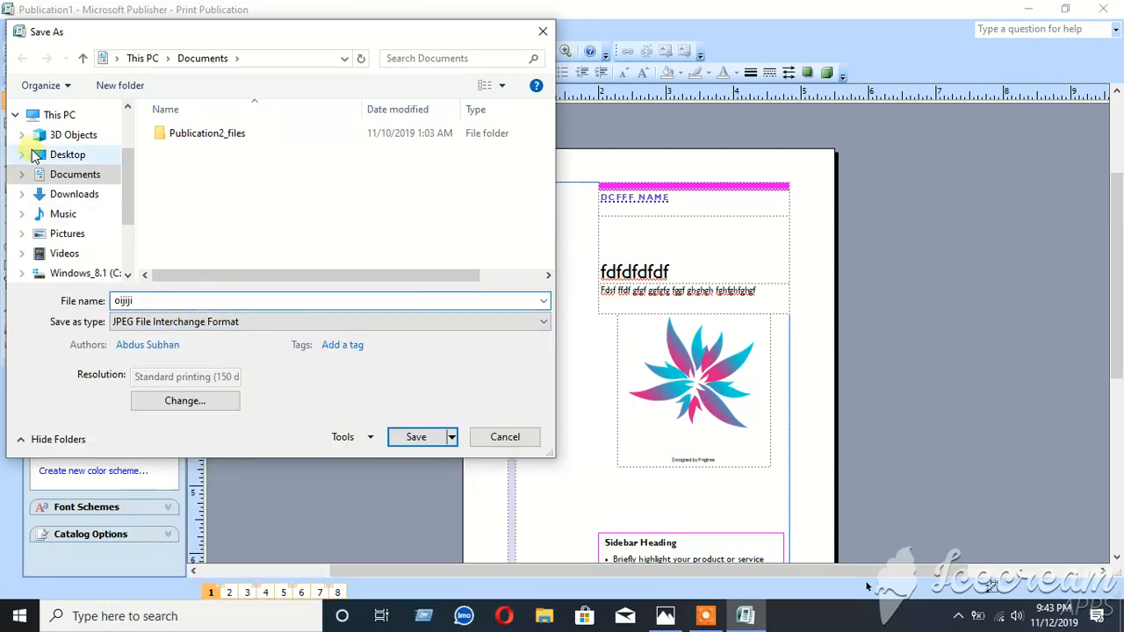
pyautogui.click(59, 155)
pyautogui.click(409, 444)
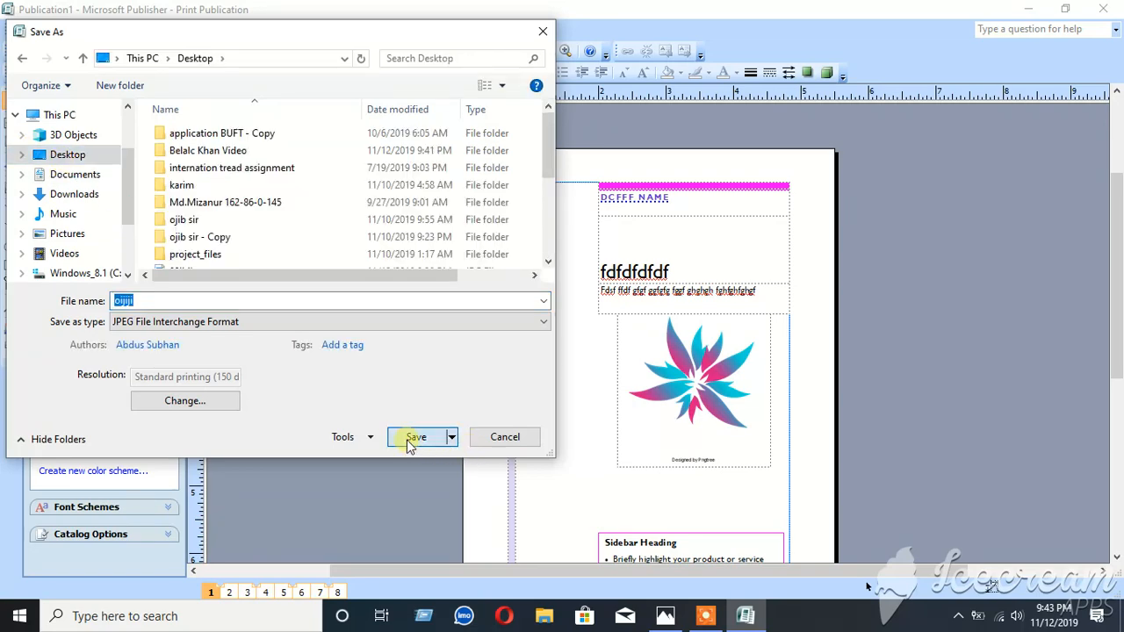
pyautogui.scroll(-5, 655, 474)
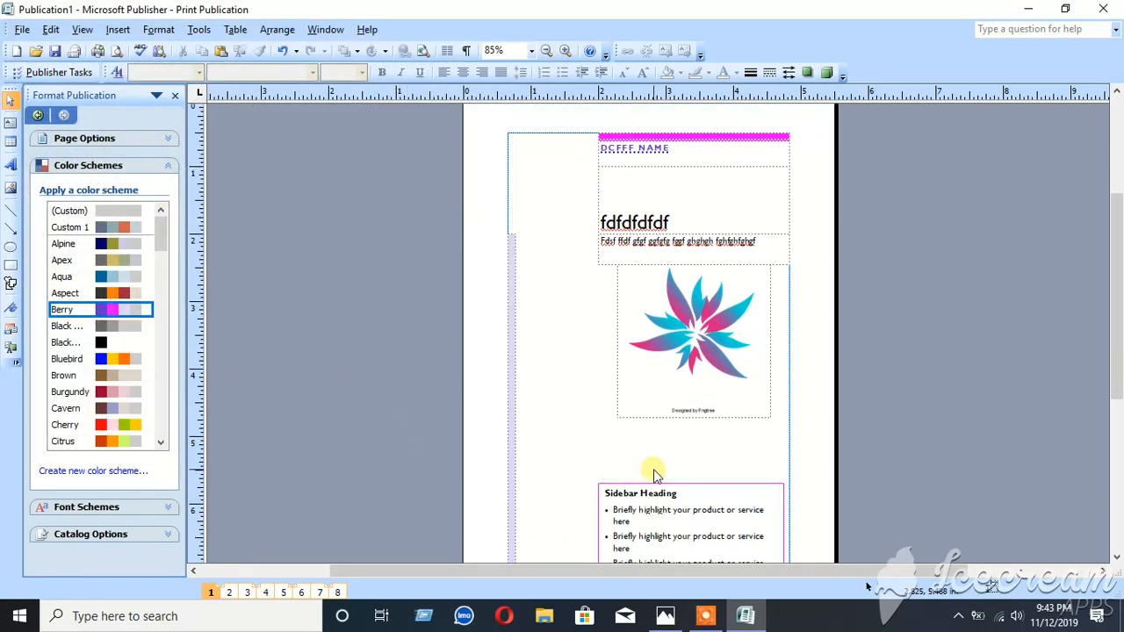
pyautogui.scroll(6, 655, 475)
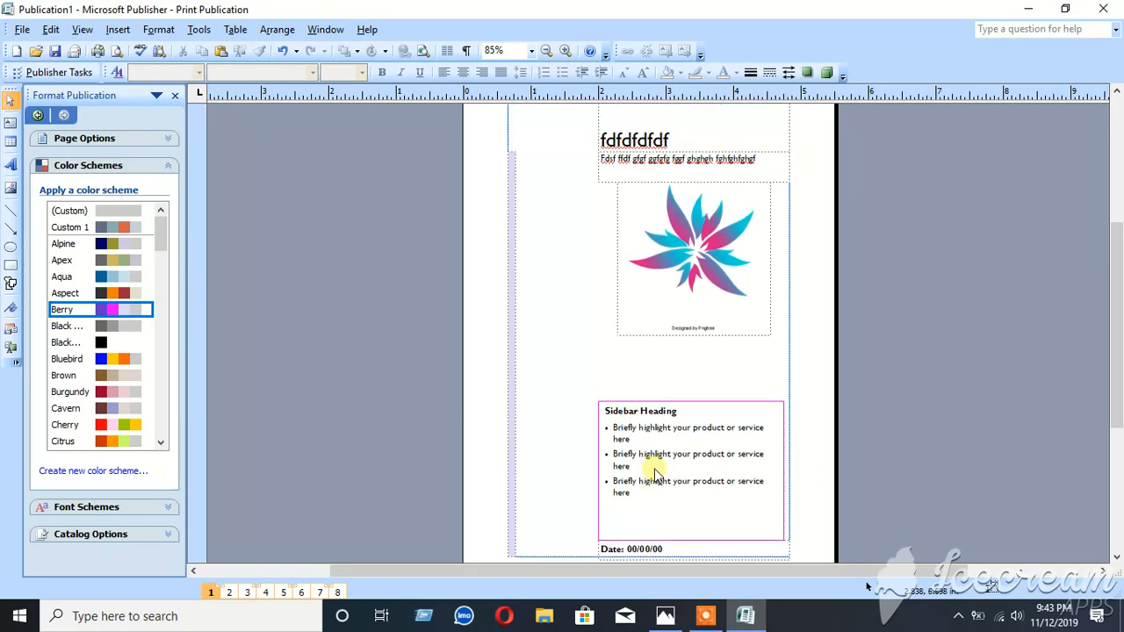
pyautogui.scroll(-1, 654, 474)
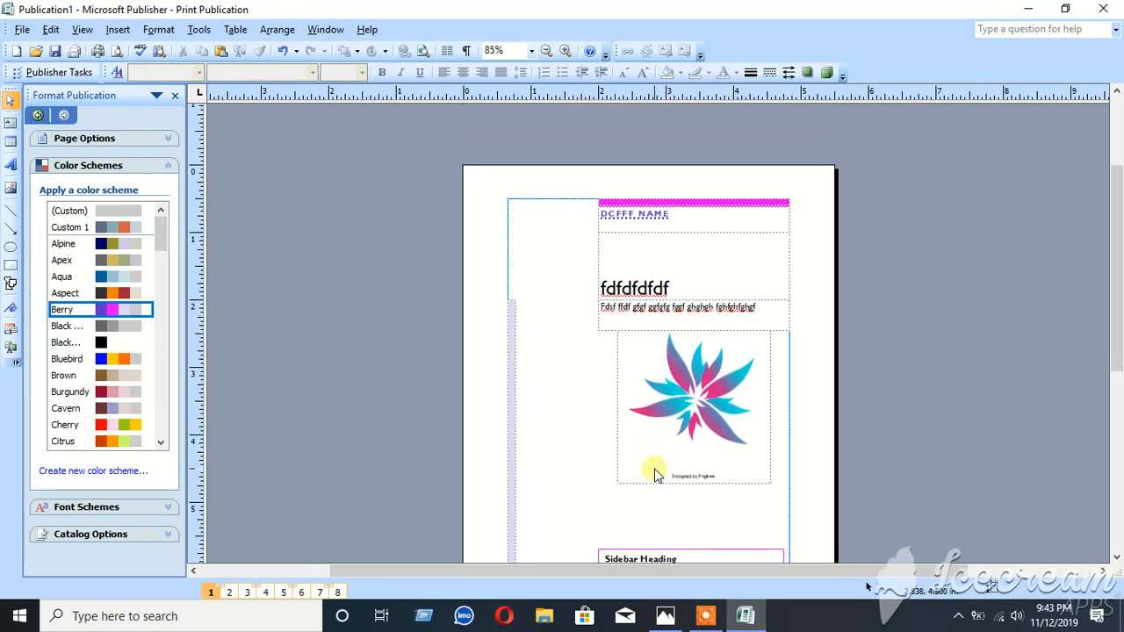
pyautogui.scroll(-1, 654, 474)
pyautogui.scroll(-7, 654, 475)
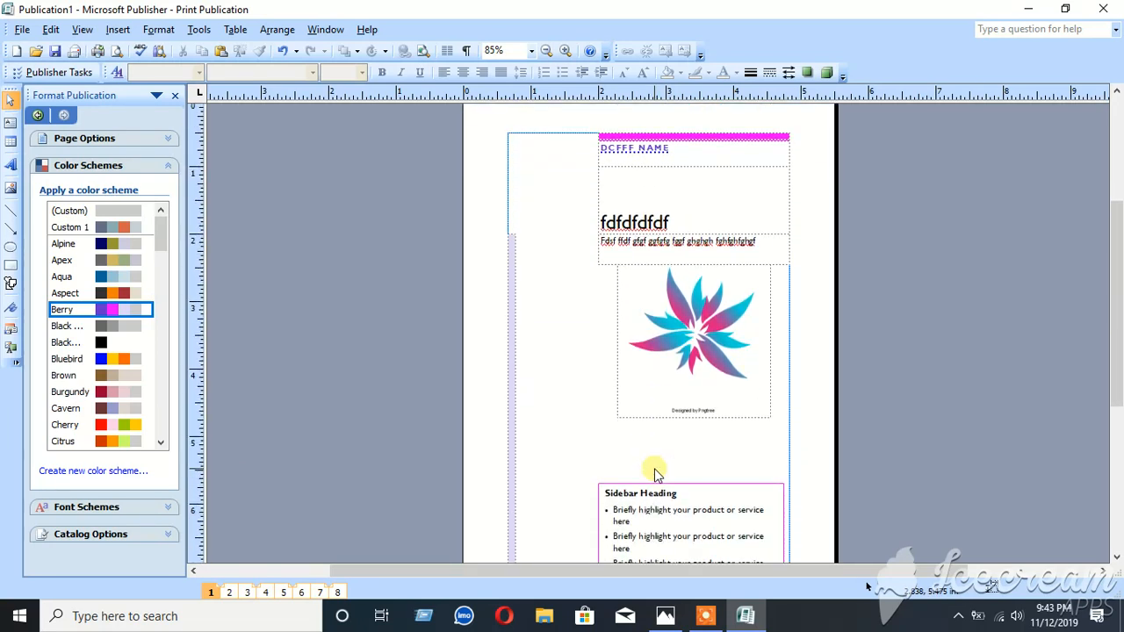
pyautogui.scroll(7, 654, 473)
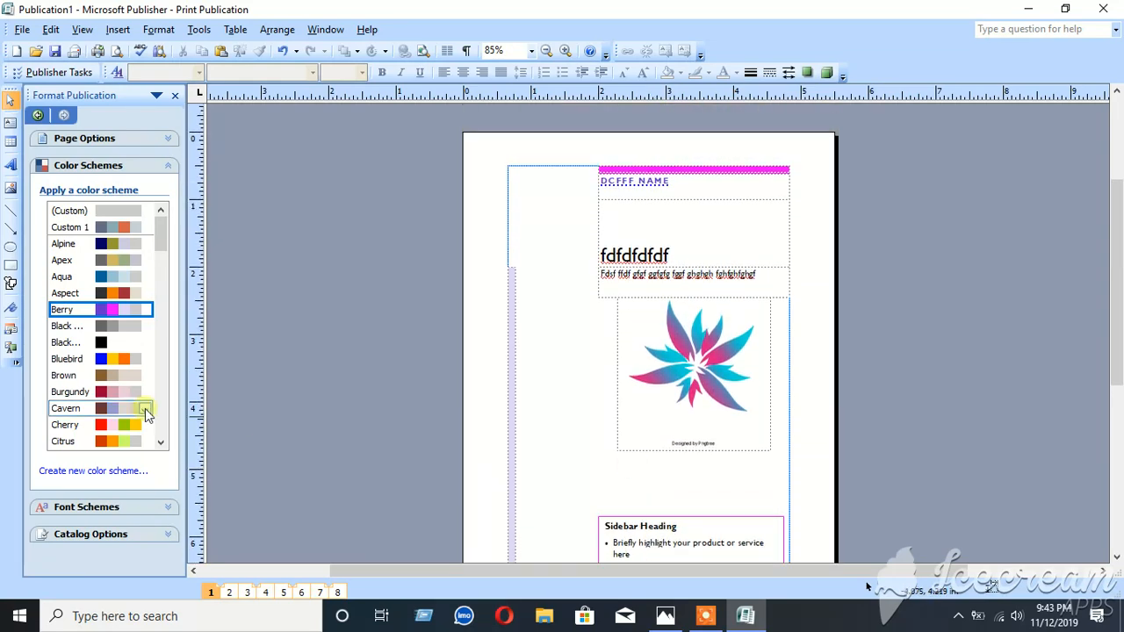
pyautogui.scroll(-15, 144, 410)
# Change the catalog's page size to the landscape A4 Booklet, 11.693 x 8.268"
pyautogui.click(97, 535)
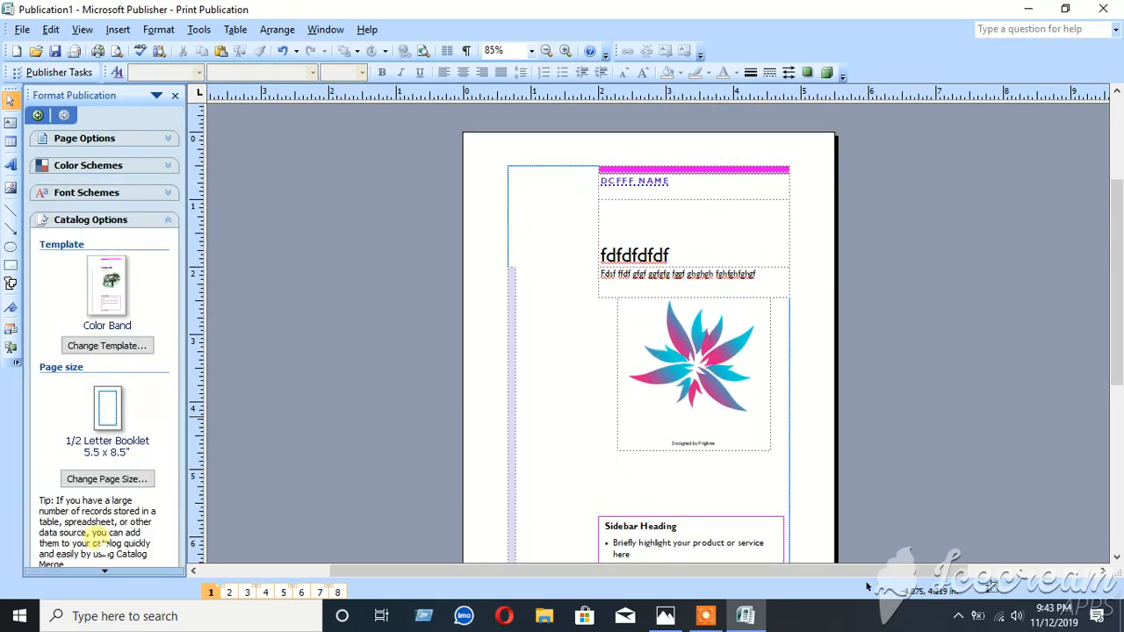
pyautogui.click(673, 304)
pyautogui.scroll(-2, 697, 243)
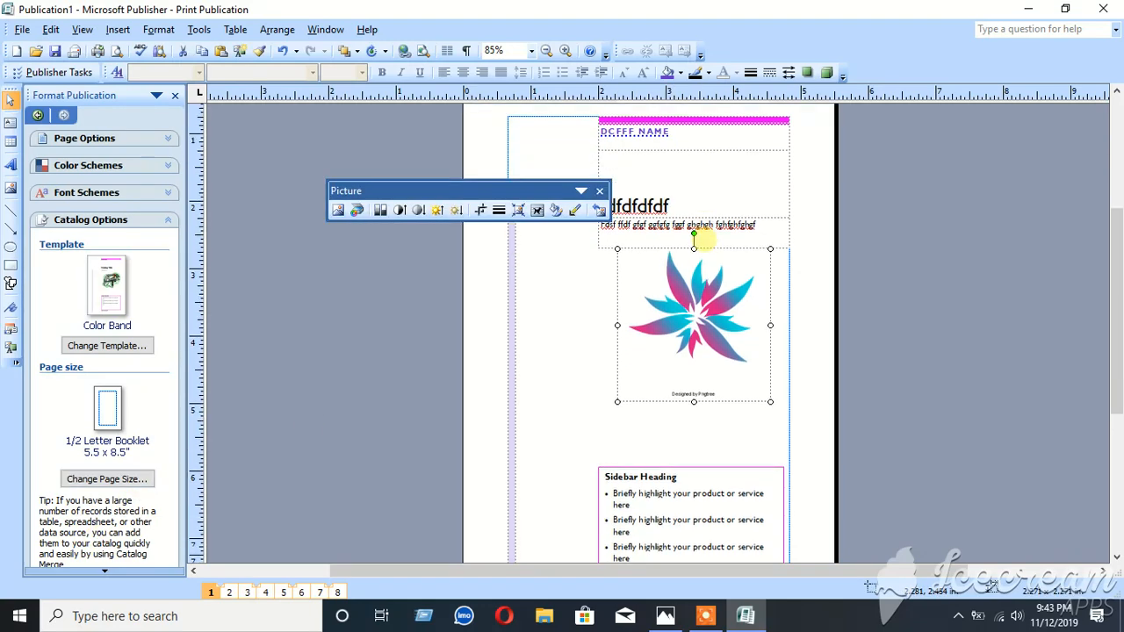
pyautogui.click(105, 480)
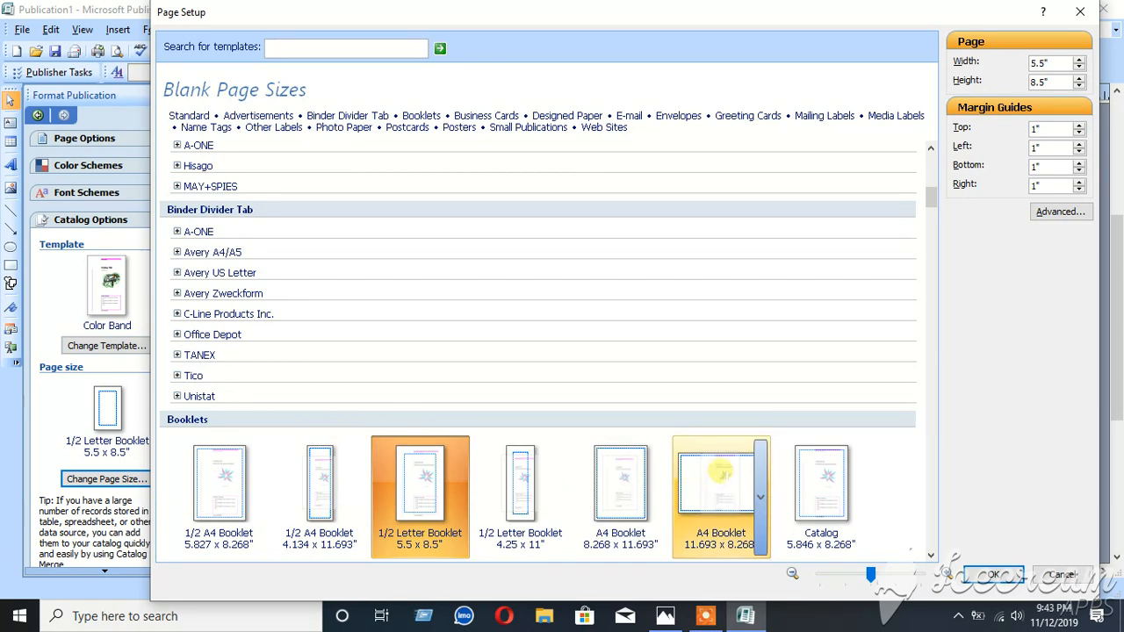
pyautogui.click(719, 474)
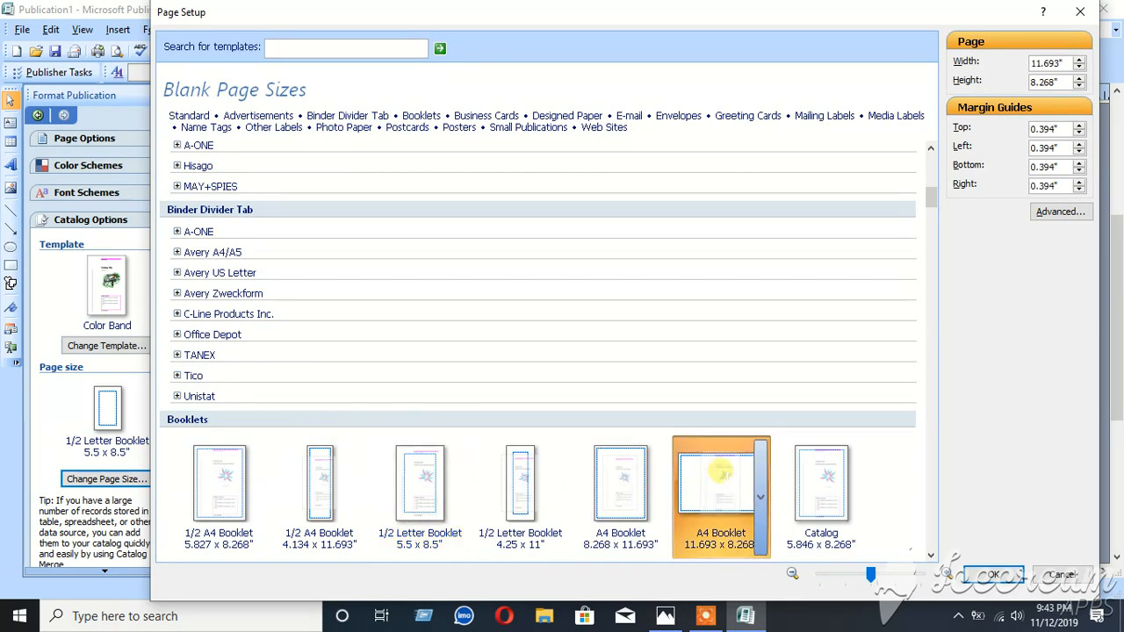
pyautogui.click(993, 576)
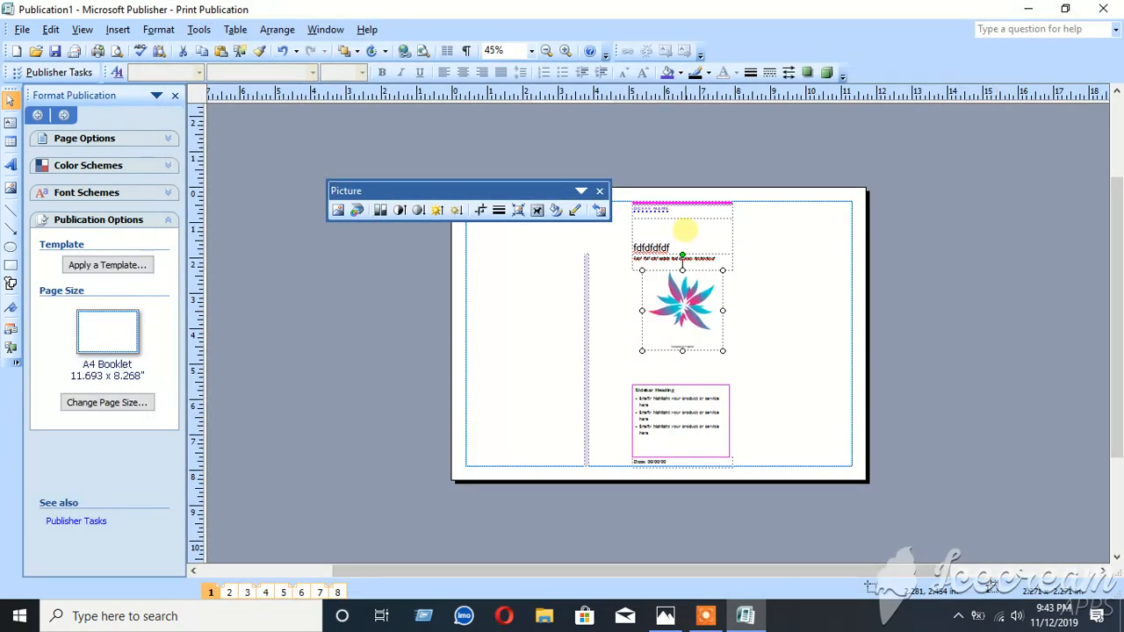
# Move the title text box to the lower right of the page and the vertical band to the left margin
pyautogui.click(684, 228)
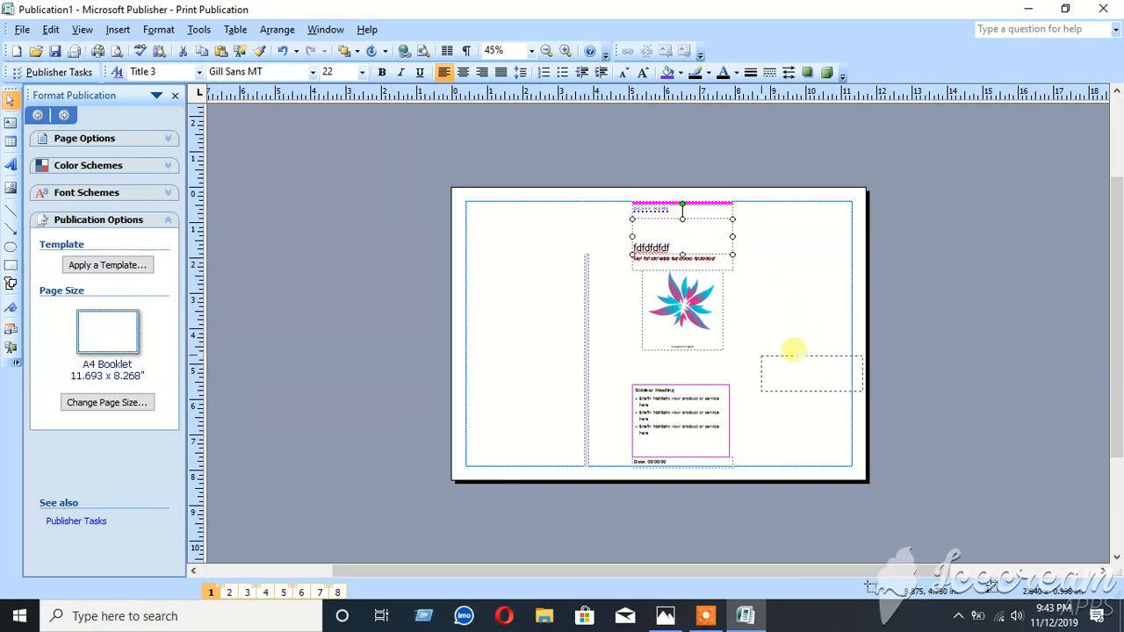
pyautogui.moveTo(791, 351); pyautogui.dragTo(785, 351)
pyautogui.moveTo(589, 353); pyautogui.dragTo(480, 357)
# Move the flower picture into the left half of the page and place the sidebar text box below it
pyautogui.moveTo(681, 312); pyautogui.dragTo(548, 320)
pyautogui.moveTo(667, 410); pyautogui.dragTo(565, 418)
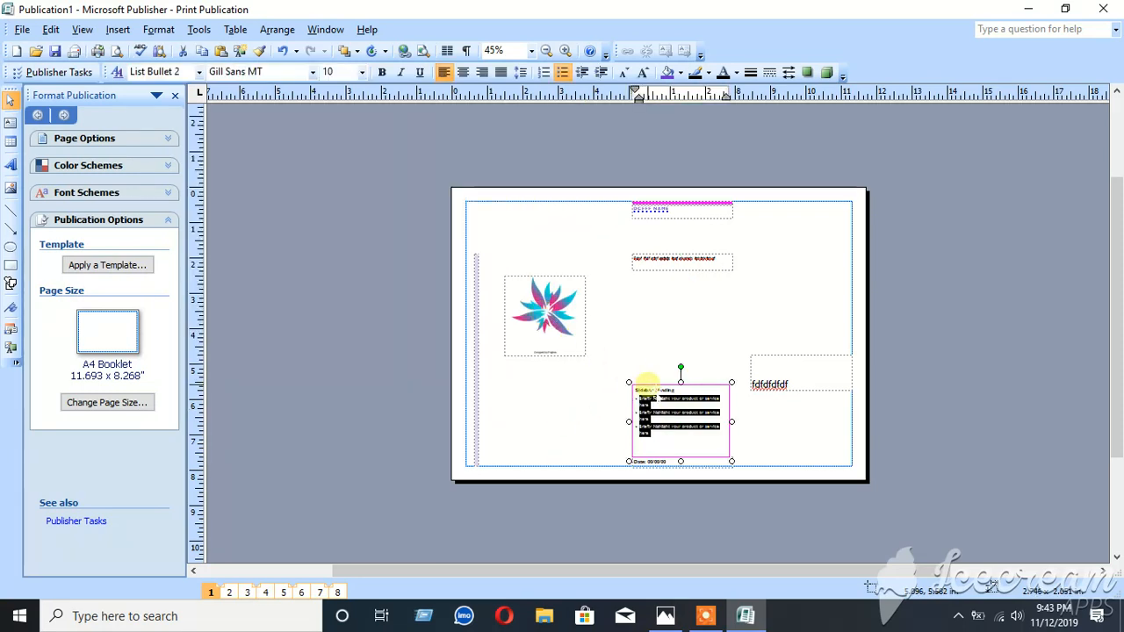
pyautogui.moveTo(649, 385); pyautogui.dragTo(514, 375)
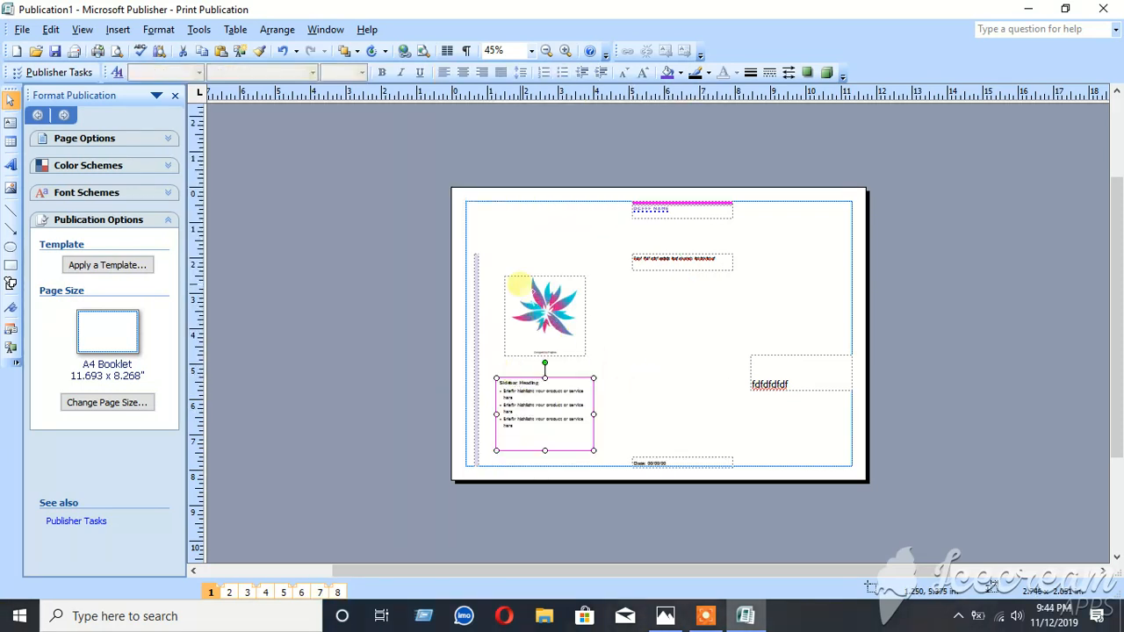
# Shift the flower picture up and left and enlarge it, and enlarge the sidebar text box below it
pyautogui.moveTo(515, 283); pyautogui.dragTo(497, 247)
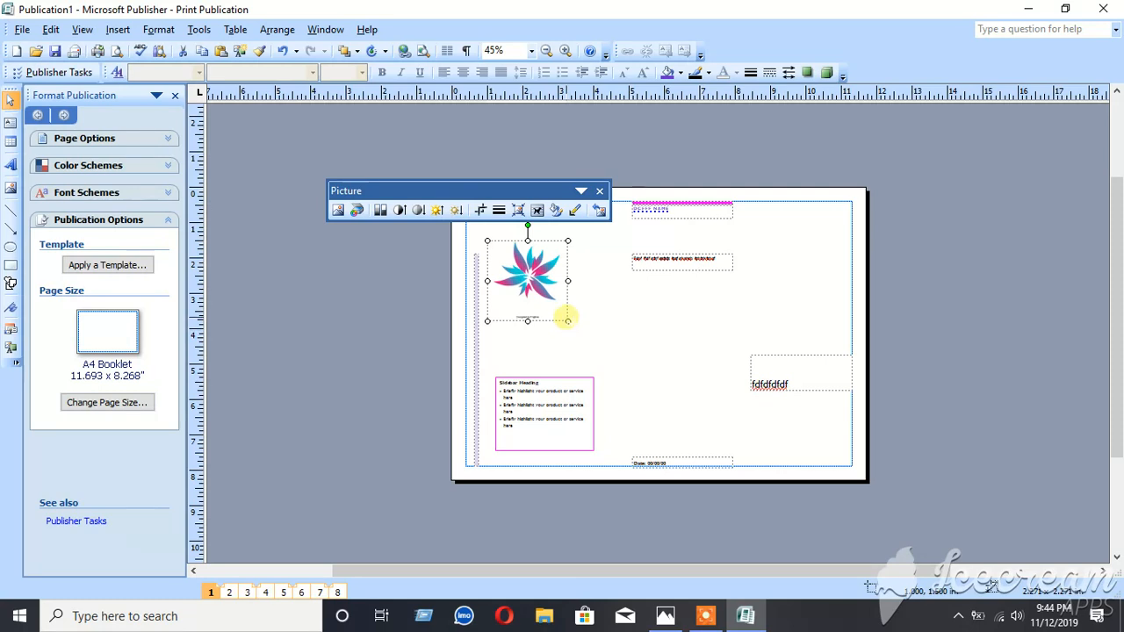
pyautogui.moveTo(567, 320); pyautogui.dragTo(611, 351)
pyautogui.click(580, 430)
# Move the business name box down and left beneath the color band, and enlarge the subtitle text box to about 4.5 x 2.7 in
pyautogui.click(653, 207)
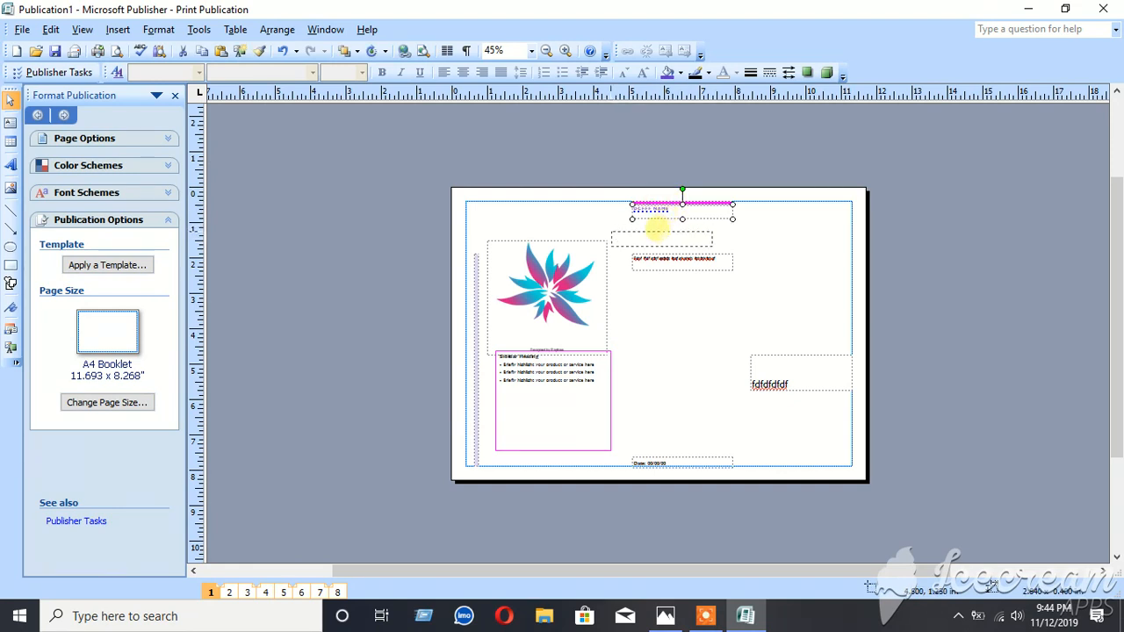
pyautogui.moveTo(655, 230); pyautogui.dragTo(657, 233)
pyautogui.click(698, 263)
pyautogui.moveTo(732, 270); pyautogui.dragTo(792, 351)
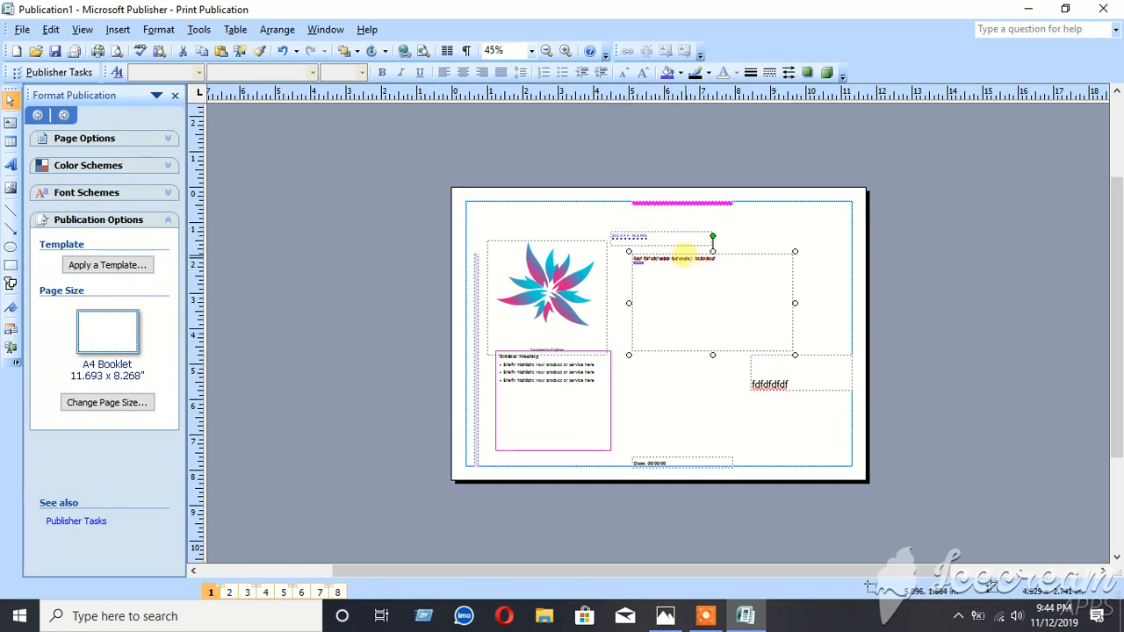
# Set the font size of the subtitle's filler text to 18
pyautogui.doubleClick(685, 257)
pyautogui.click(729, 92)
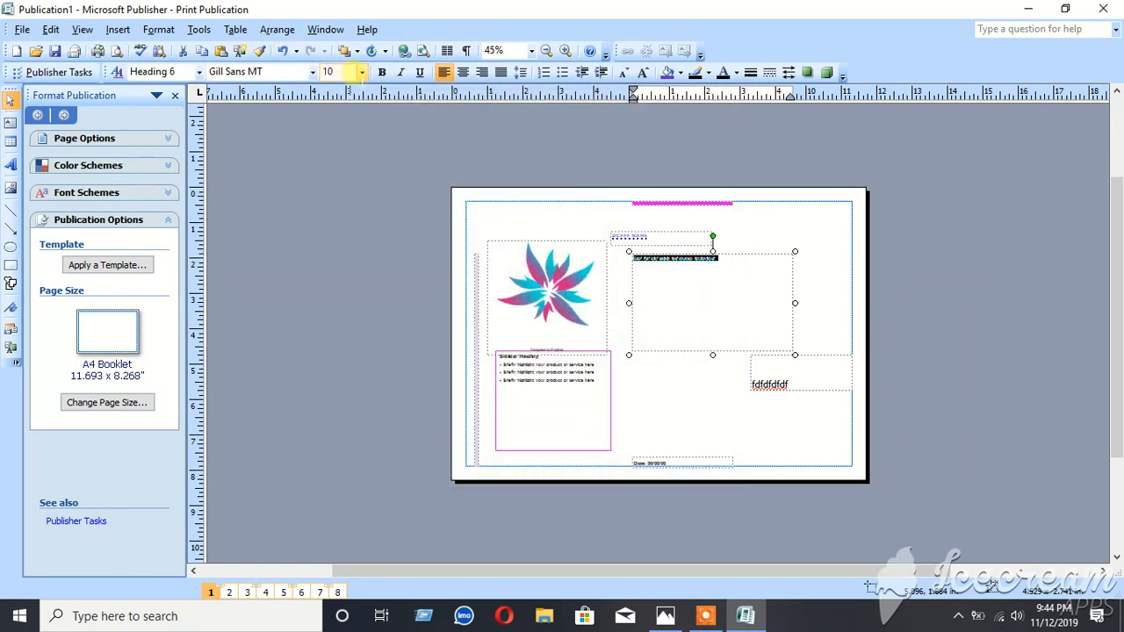
pyautogui.click(361, 71)
pyautogui.click(339, 225)
pyautogui.scroll(-1, 334, 218)
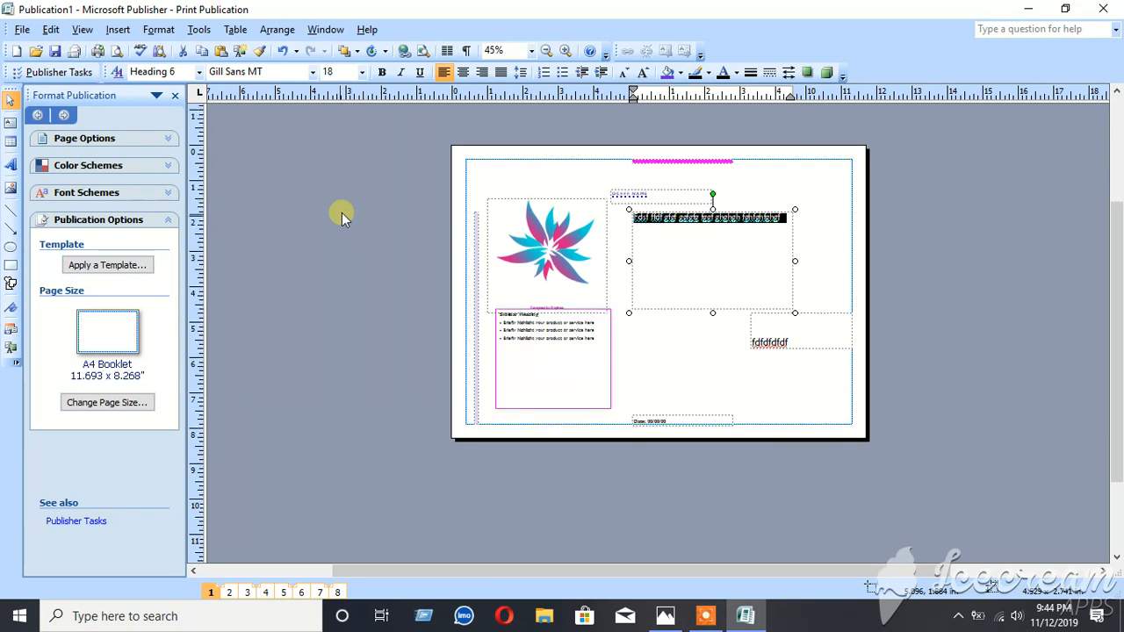
pyautogui.click(754, 341)
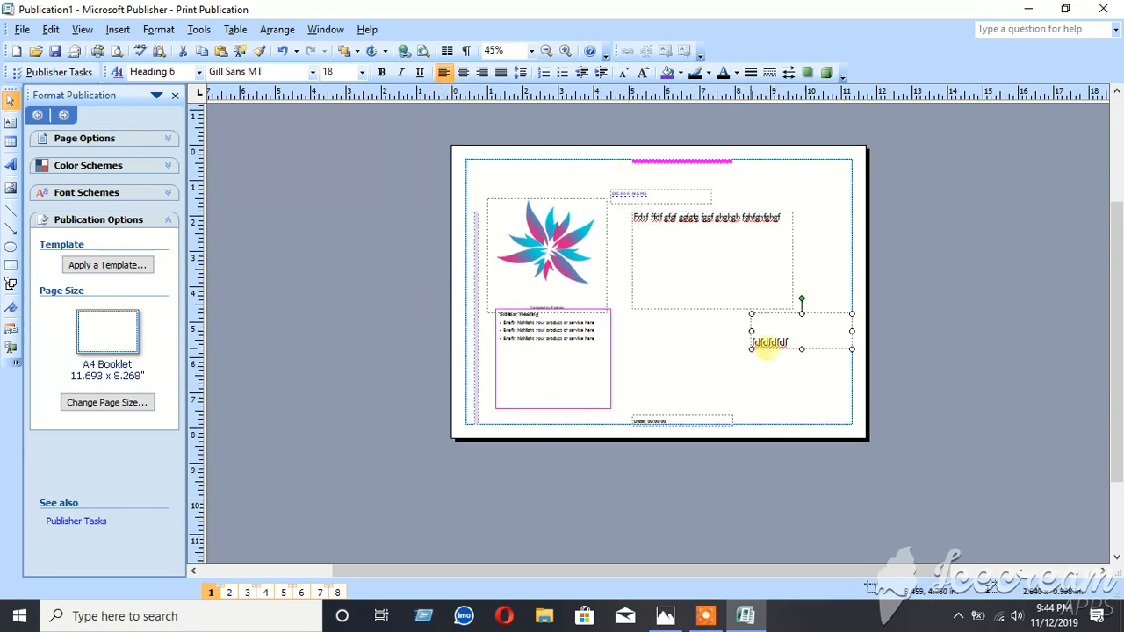
pyautogui.scroll(1, 710, 367)
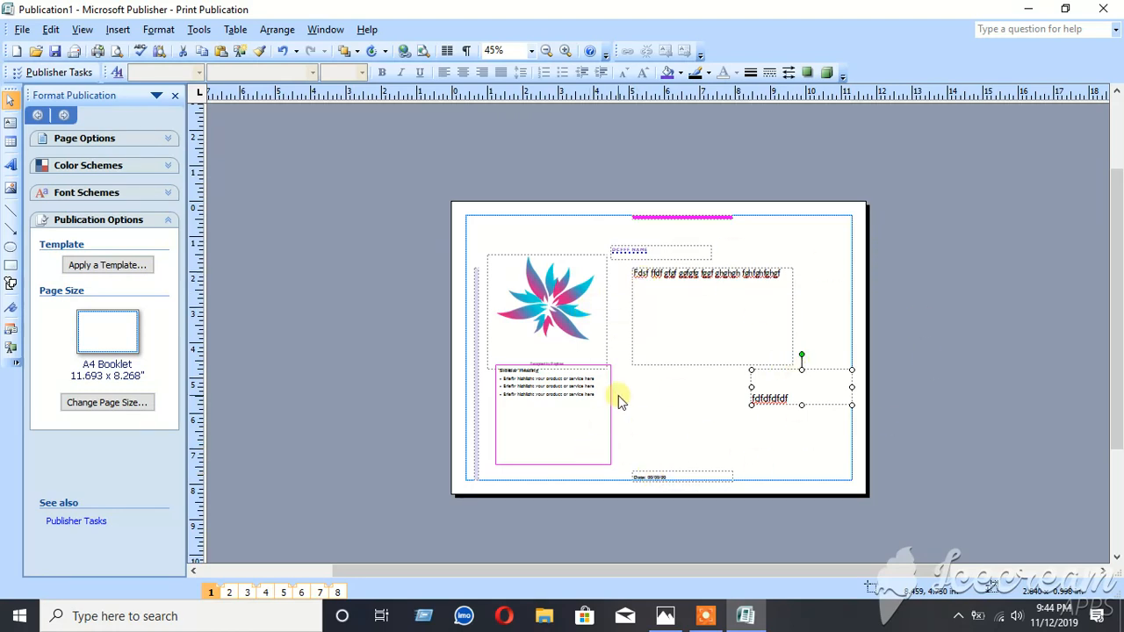
pyautogui.click(712, 620)
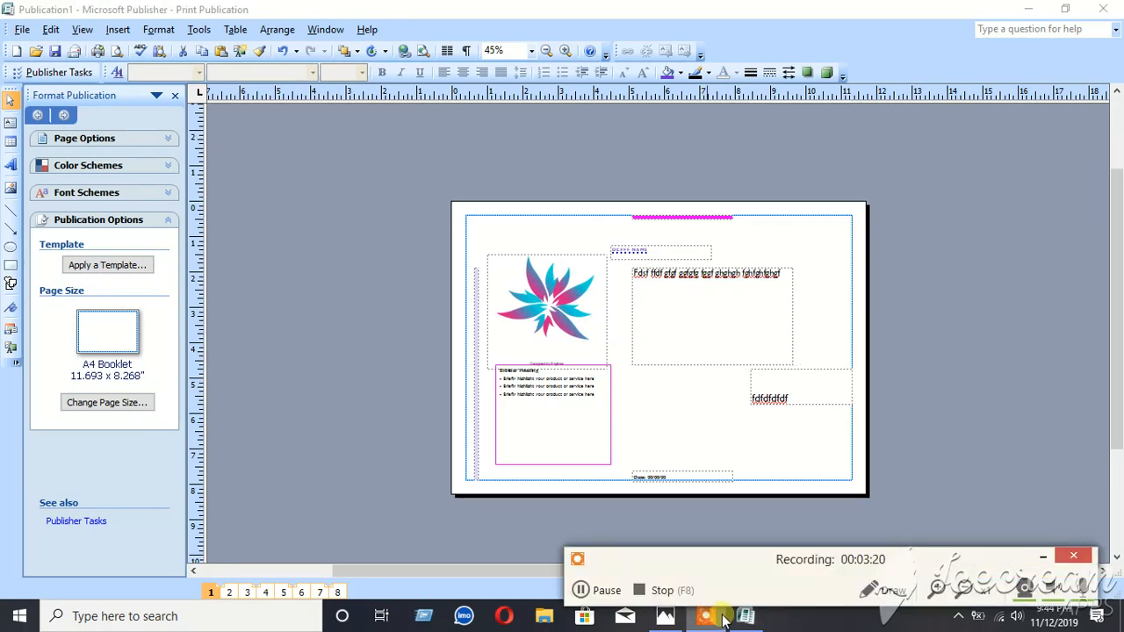